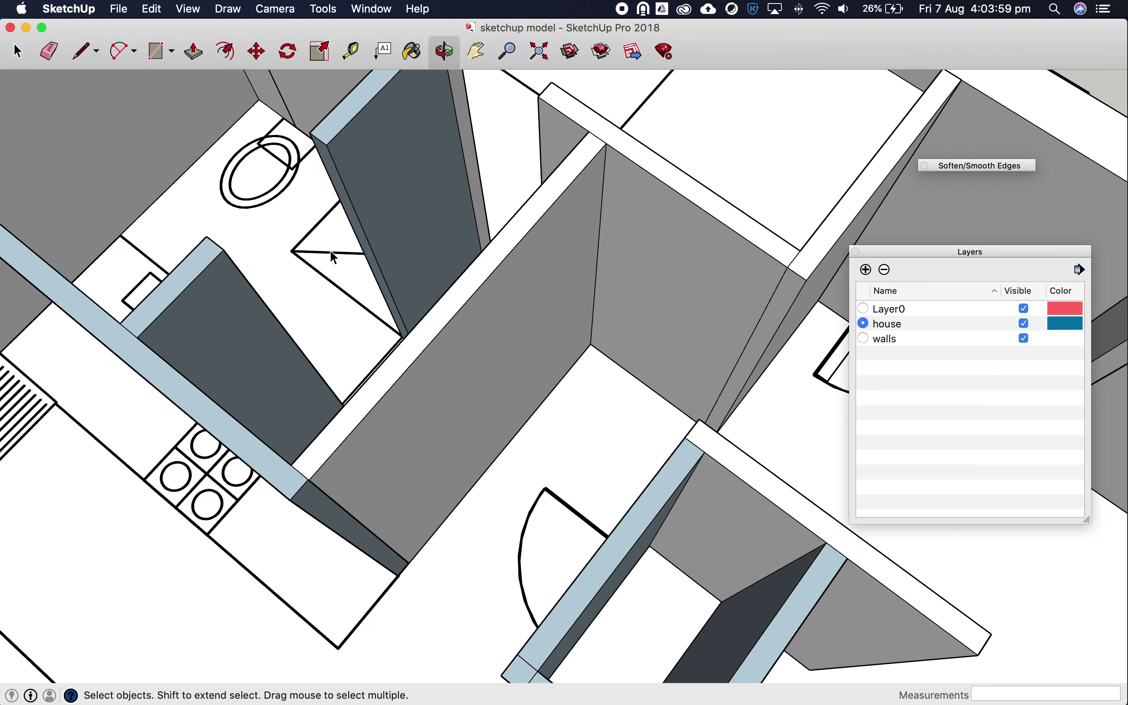
Examine the interior walls and the door symbols on the floor plan around the bathroom, hallway and living area.
{"action": "scroll", "coordinate": [331, 251], "scroll_direction": "up", "scroll_amount": 3}
{"action": "scroll", "coordinate": [385, 234], "scroll_direction": "down", "scroll_amount": 4}
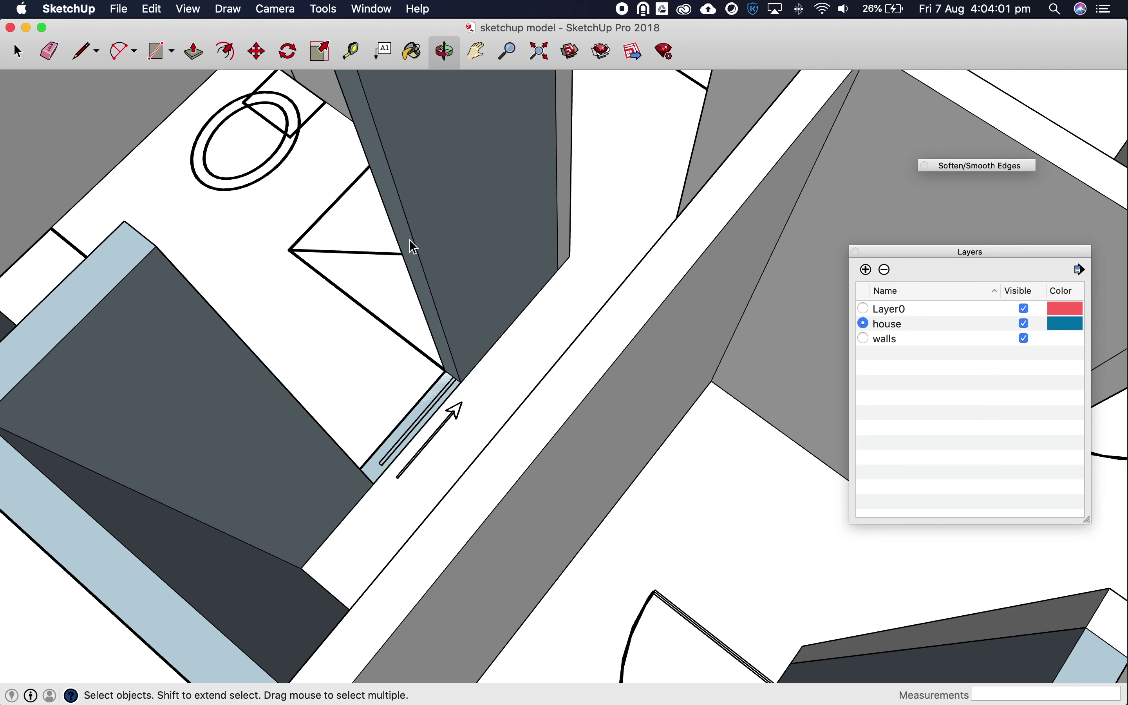
{"action": "scroll", "coordinate": [390, 171], "scroll_direction": "up", "scroll_amount": 2}
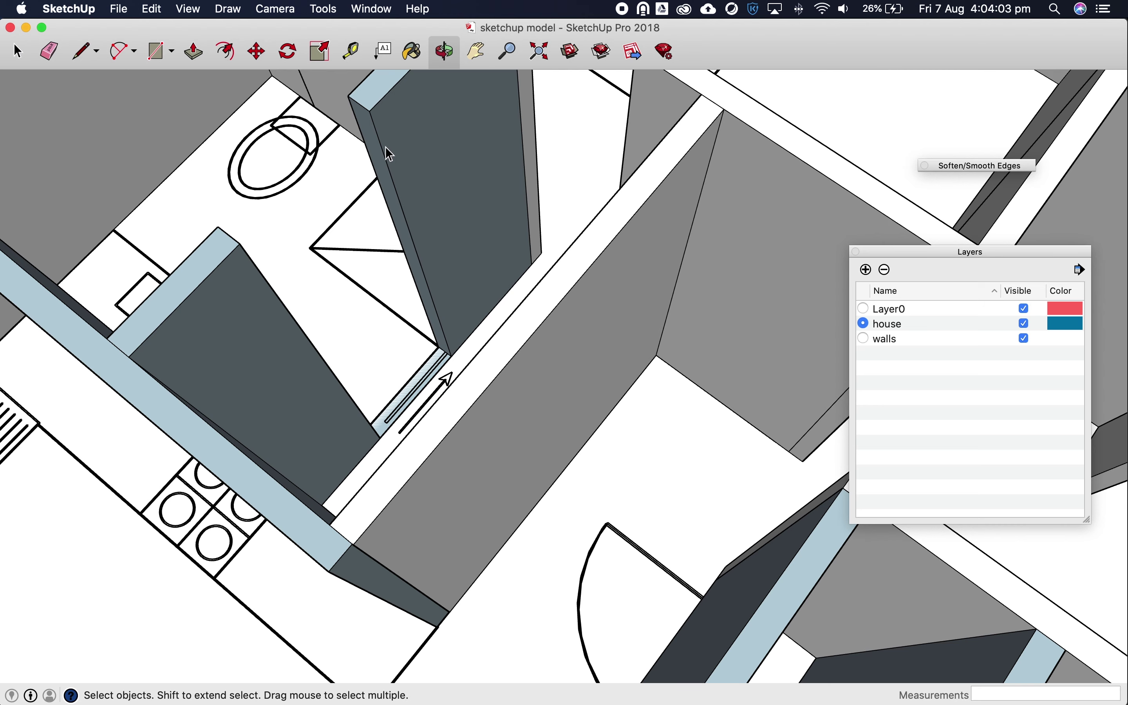
{"action": "scroll", "coordinate": [245, 238], "scroll_direction": "down", "scroll_amount": 2}
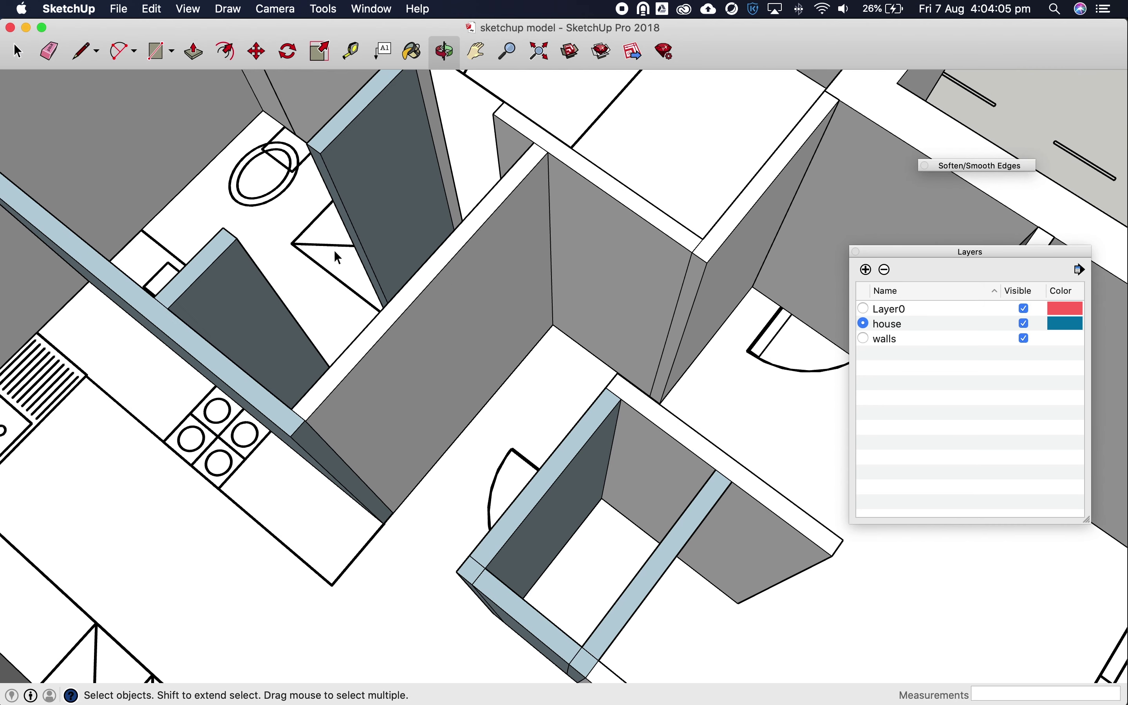
{"action": "scroll", "coordinate": [666, 278], "scroll_direction": "up", "scroll_amount": 2}
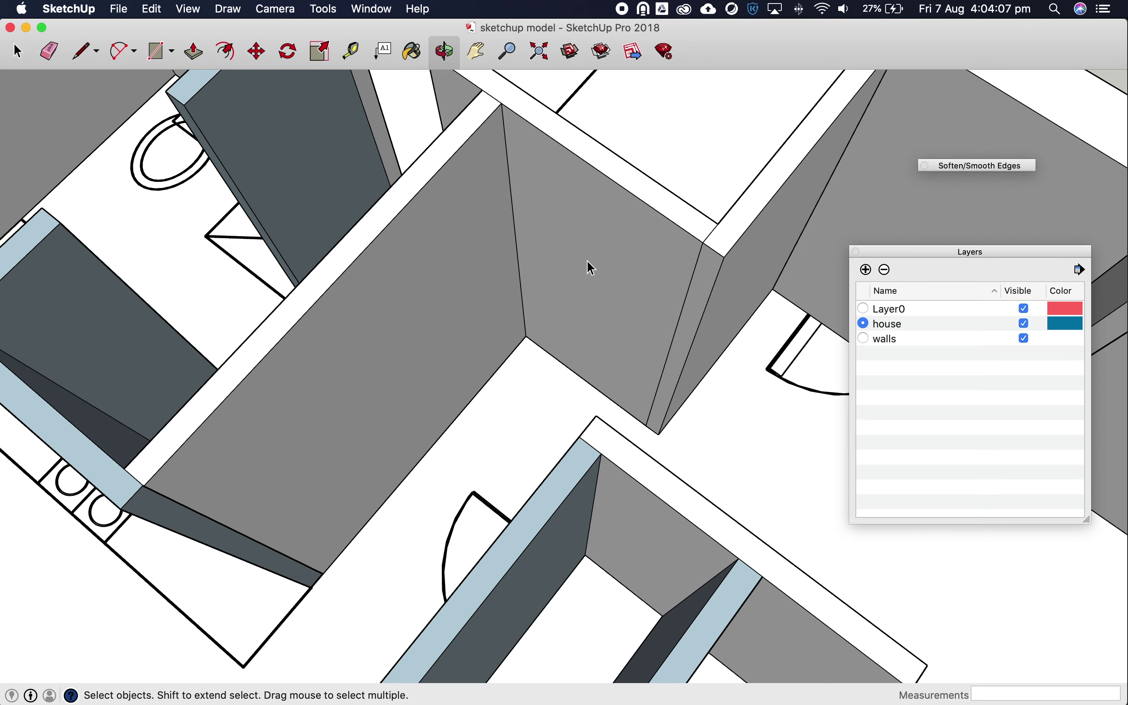
{"action": "scroll", "coordinate": [499, 247], "scroll_direction": "down", "scroll_amount": 5}
{"action": "scroll", "coordinate": [773, 252], "scroll_direction": "up", "scroll_amount": 4}
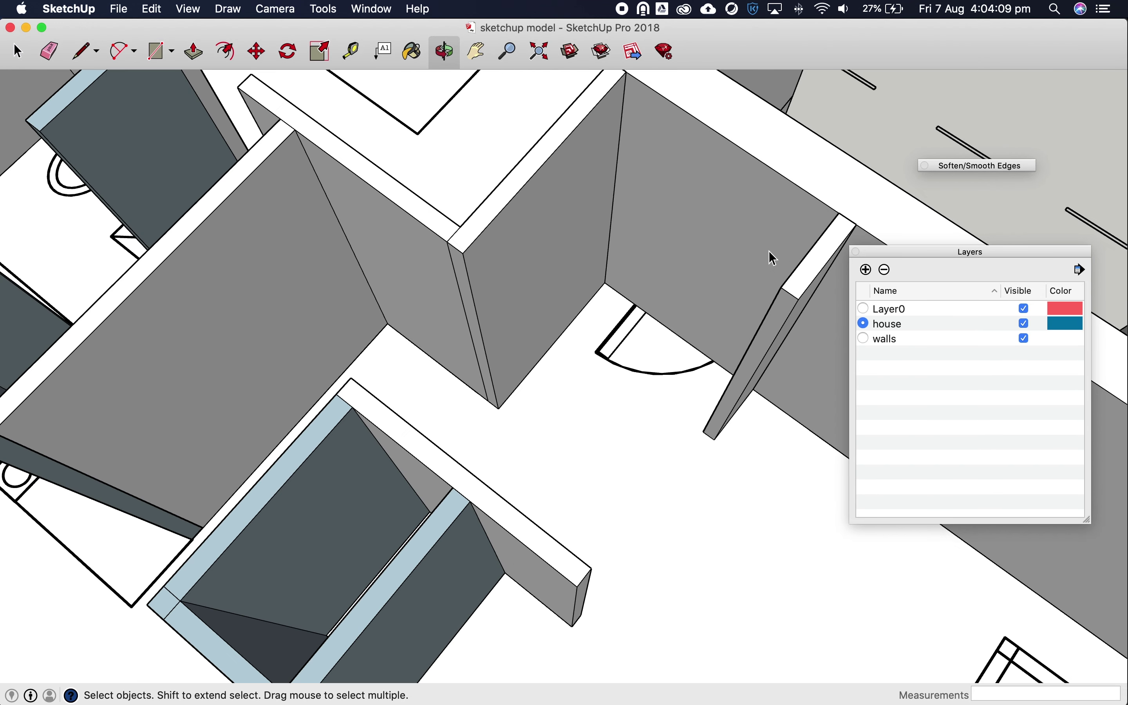
{"action": "scroll", "coordinate": [752, 257], "scroll_direction": "up", "scroll_amount": 3}
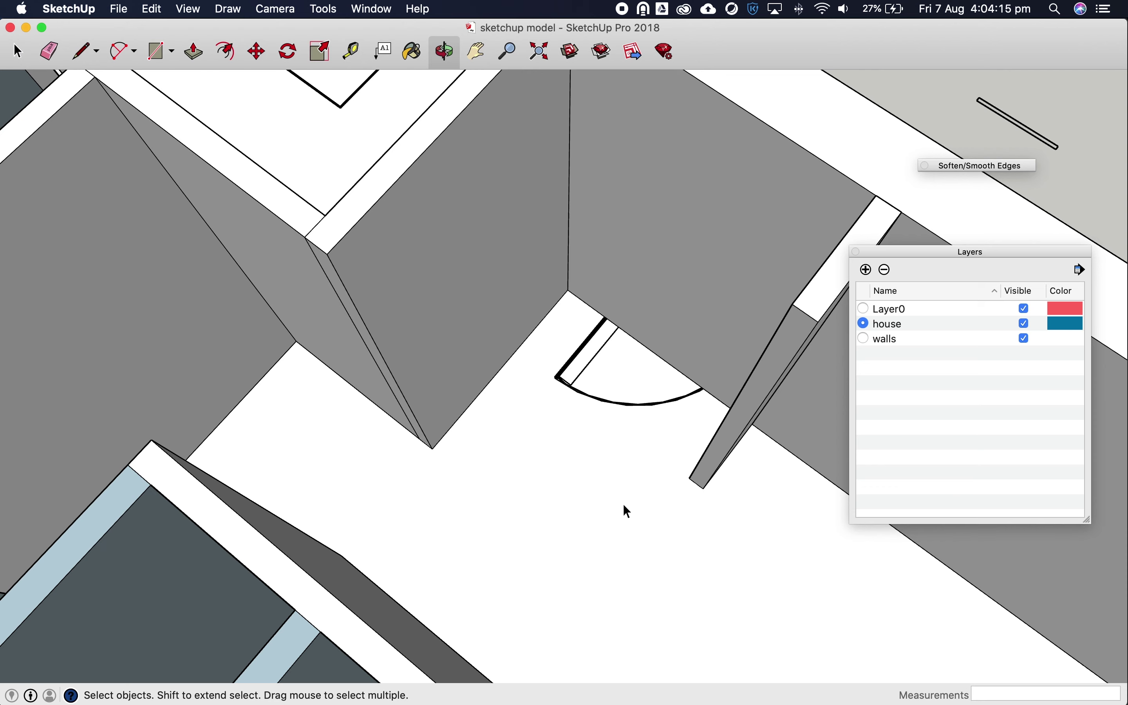
{"action": "scroll", "coordinate": [623, 504], "scroll_direction": "down", "scroll_amount": 4}
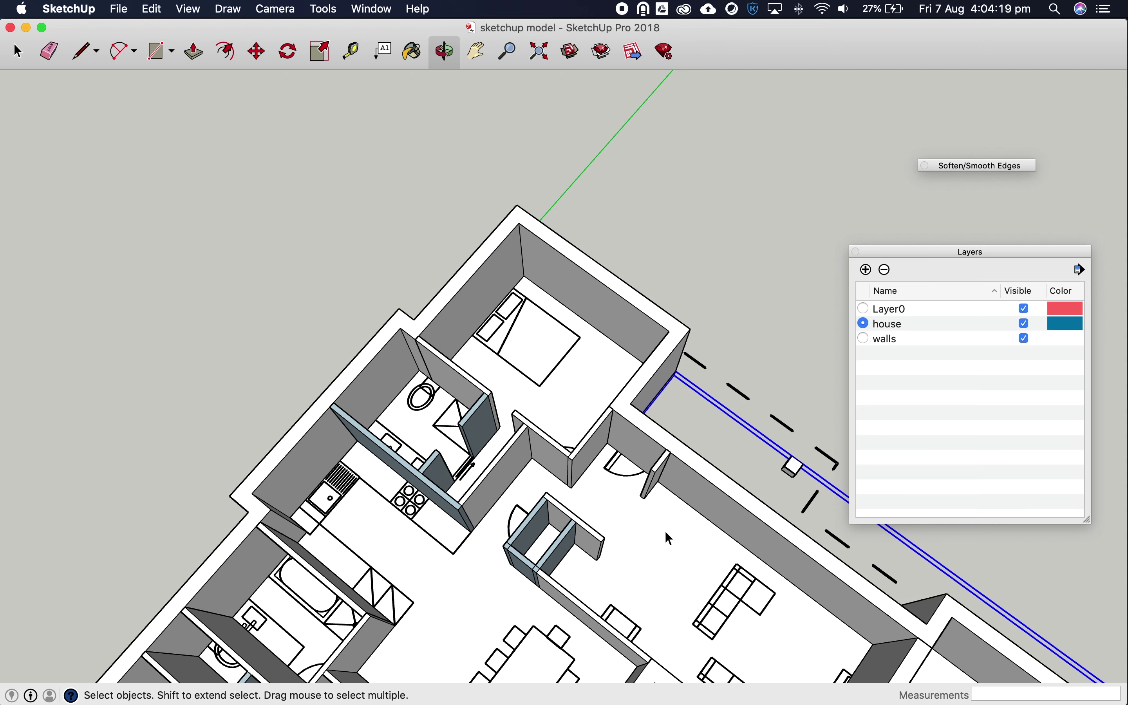
{"action": "scroll", "coordinate": [709, 541], "scroll_direction": "up", "scroll_amount": 3}
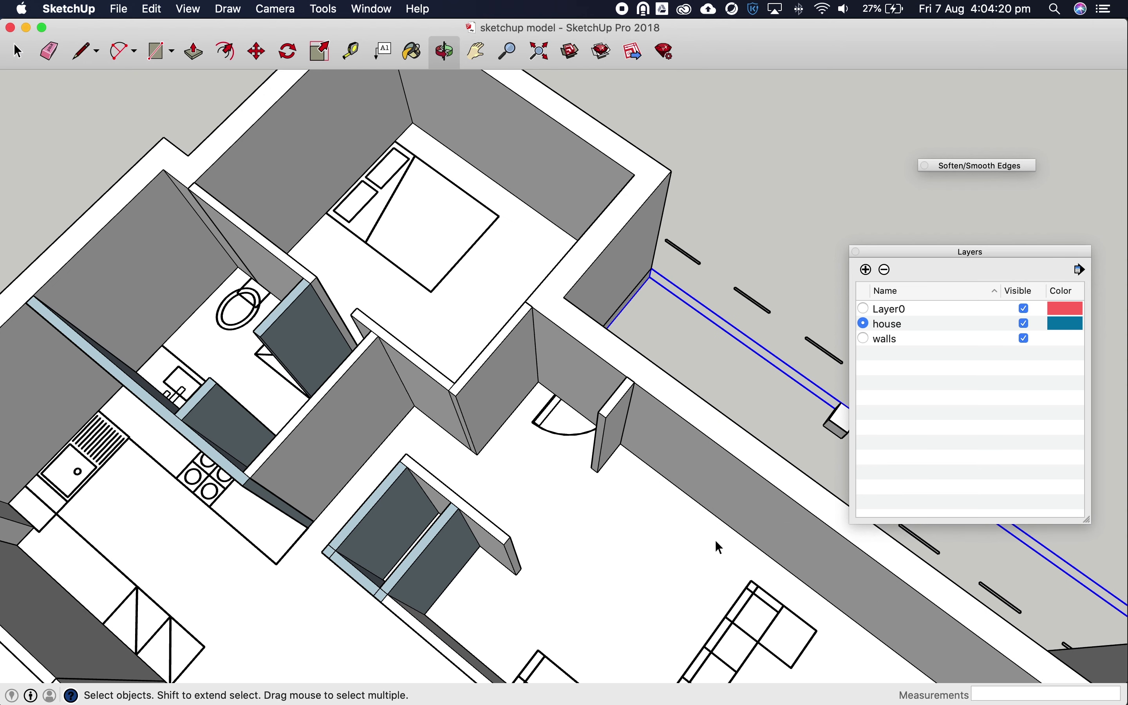
Hide the white floor group, leaving the walls and the plan linework in place.
{"action": "right_click", "coordinate": [617, 530]}
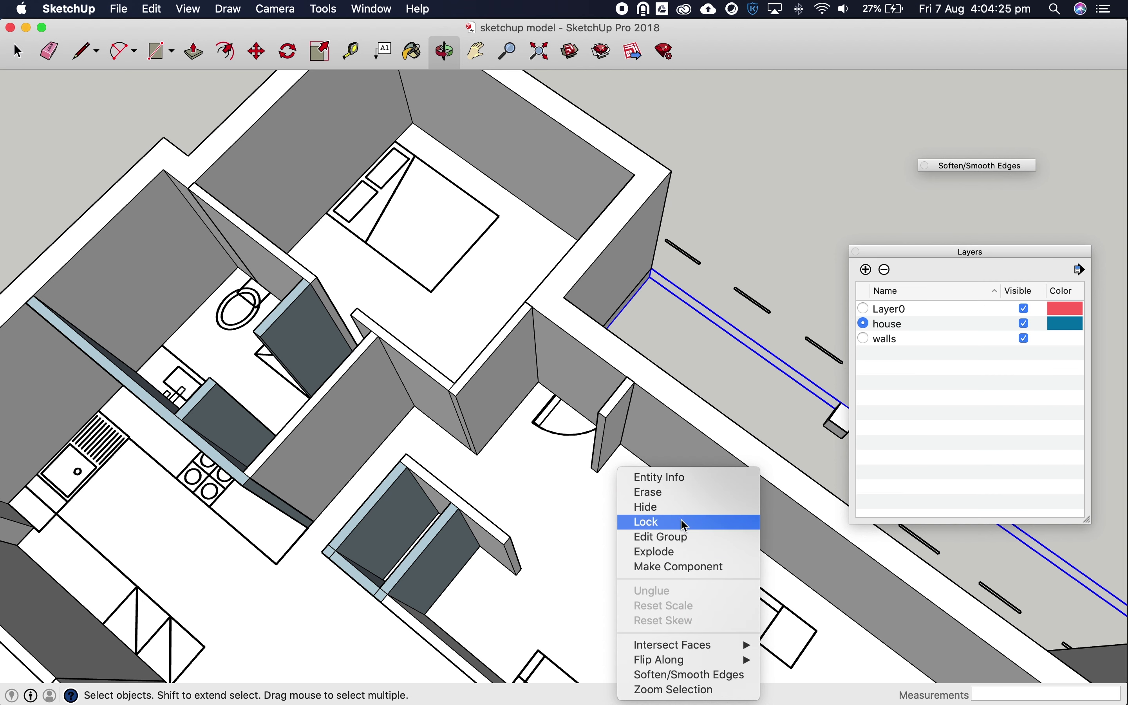
{"action": "left_click", "coordinate": [648, 509]}
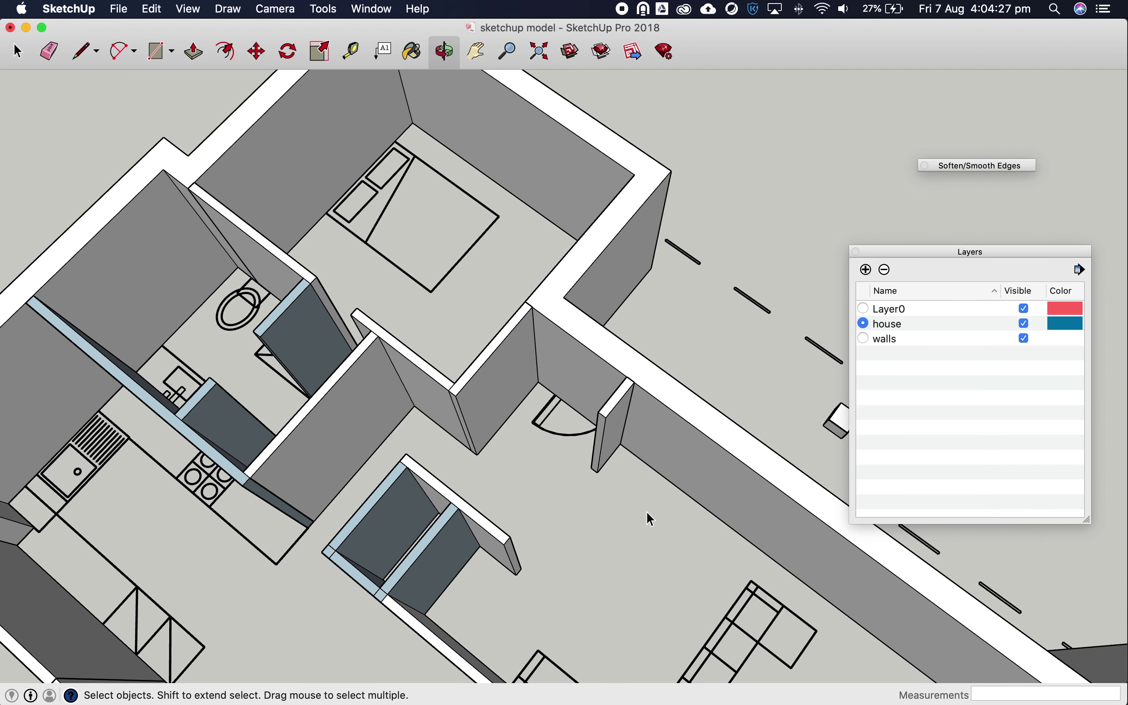
{"action": "scroll", "coordinate": [399, 392], "scroll_direction": "down", "scroll_amount": 3}
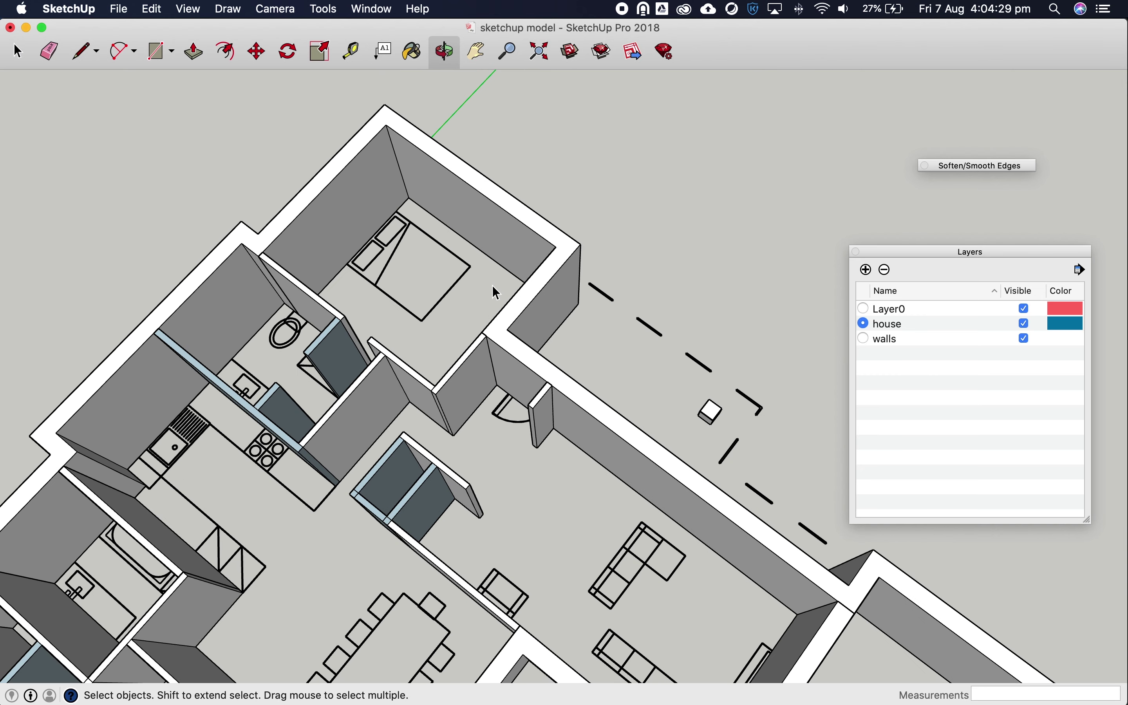
View the model from below at the exterior door symbol, open the walls group for editing and select the wall's underside face.
{"action": "left_click", "coordinate": [444, 52]}
{"action": "left_click_drag", "start_coordinate": [655, 428], "coordinate": [220, 227]}
{"action": "left_click_drag", "start_coordinate": [529, 383], "coordinate": [372, 211]}
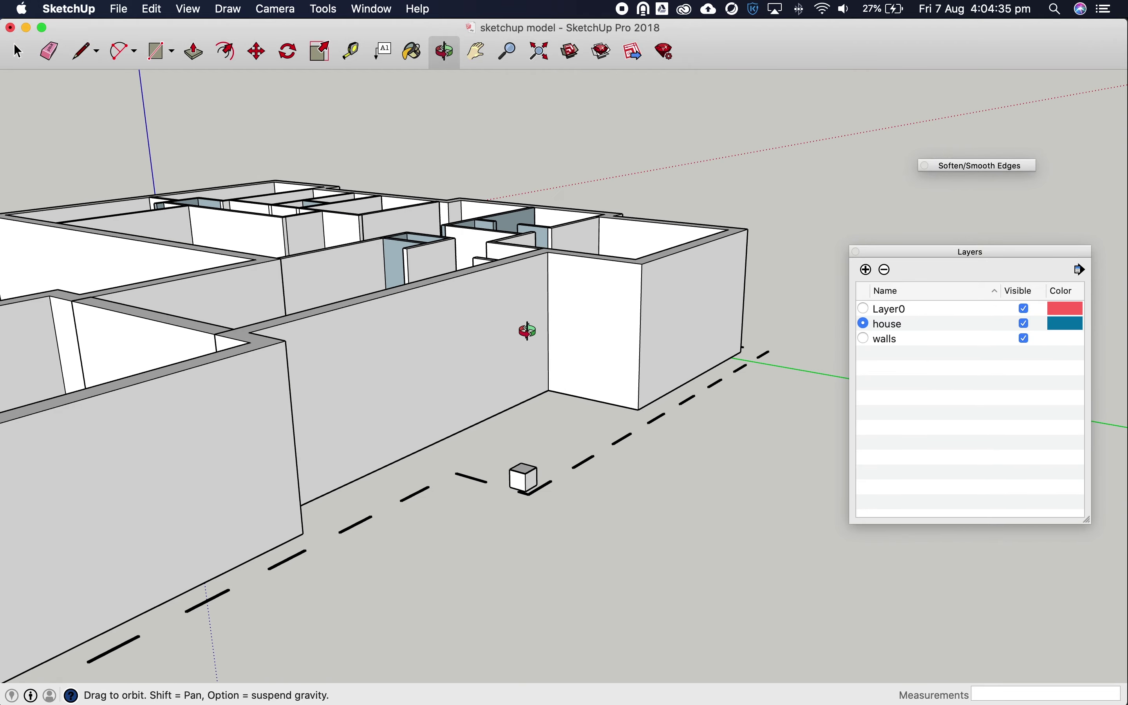
{"action": "left_click_drag", "start_coordinate": [528, 331], "coordinate": [685, 76]}
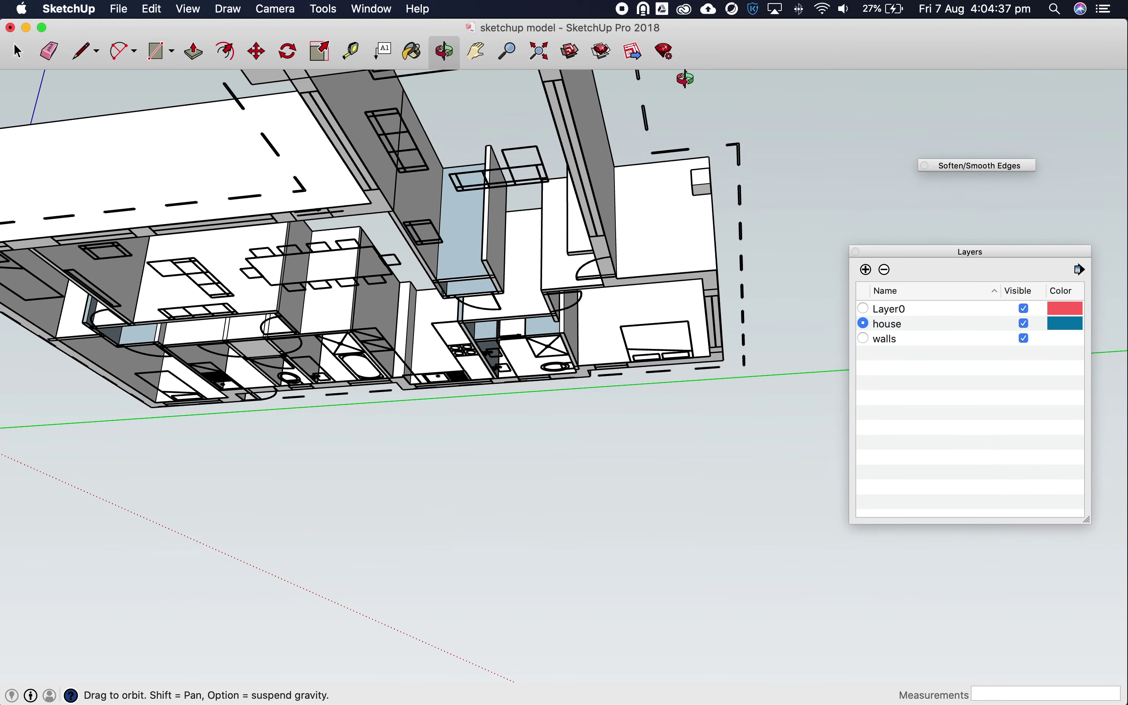
{"action": "scroll", "coordinate": [613, 262], "scroll_direction": "up", "scroll_amount": 10}
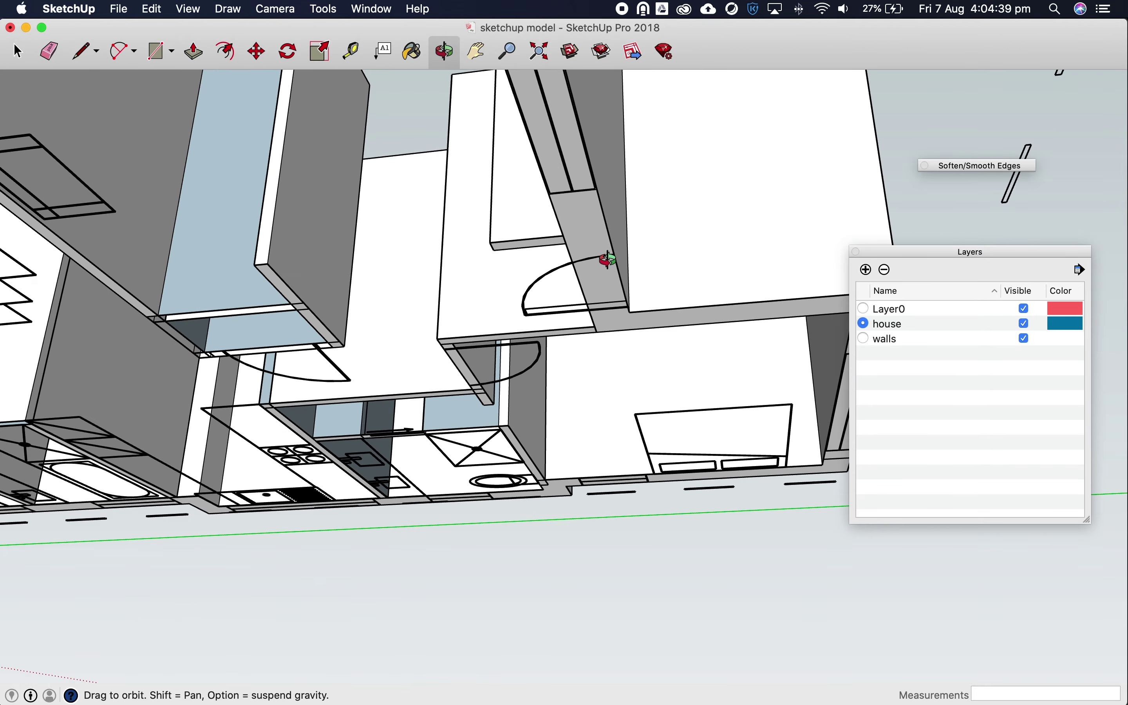
{"action": "scroll", "coordinate": [588, 271], "scroll_direction": "up", "scroll_amount": 5}
{"action": "scroll", "coordinate": [471, 297], "scroll_direction": "up", "scroll_amount": 6}
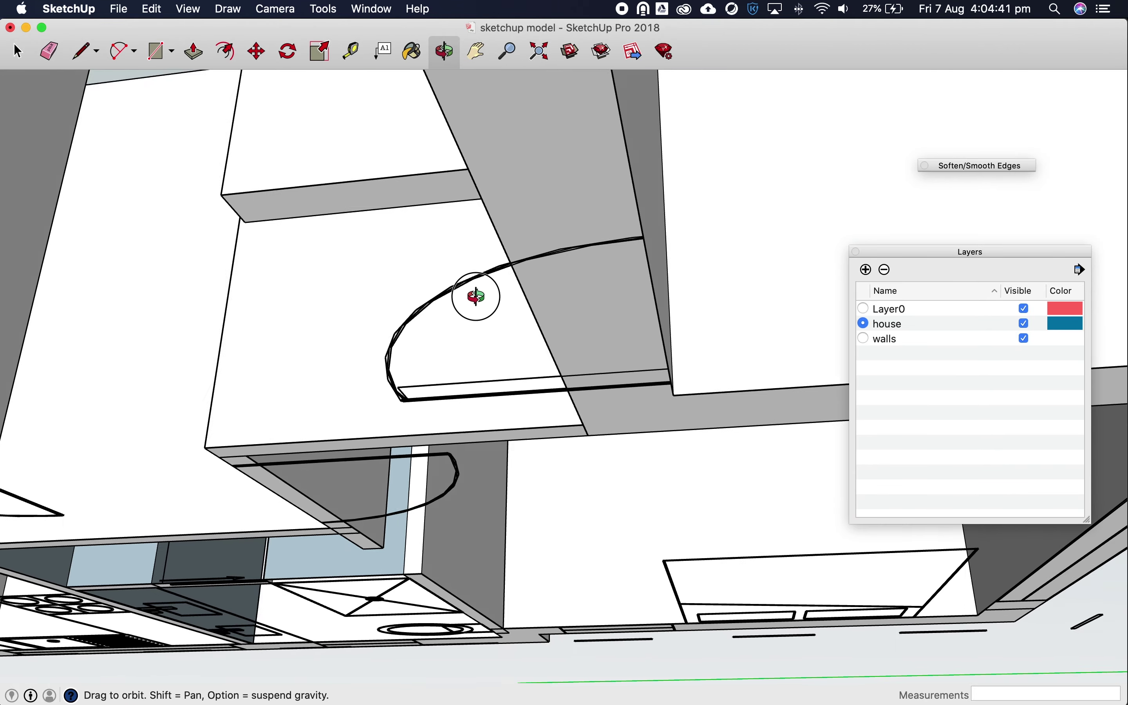
{"action": "left_click_drag", "start_coordinate": [628, 276], "coordinate": [718, 348]}
{"action": "scroll", "coordinate": [718, 347], "scroll_direction": "down", "scroll_amount": 4}
{"action": "scroll", "coordinate": [389, 330], "scroll_direction": "up", "scroll_amount": 5}
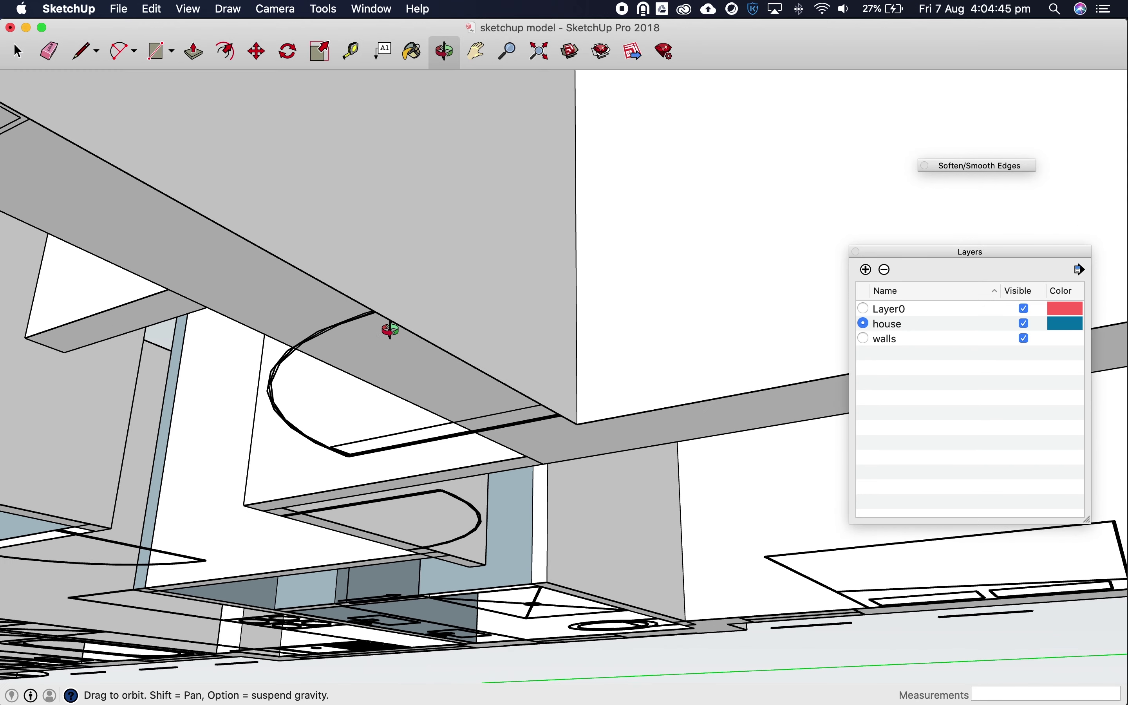
{"action": "scroll", "coordinate": [386, 330], "scroll_direction": "up", "scroll_amount": 5}
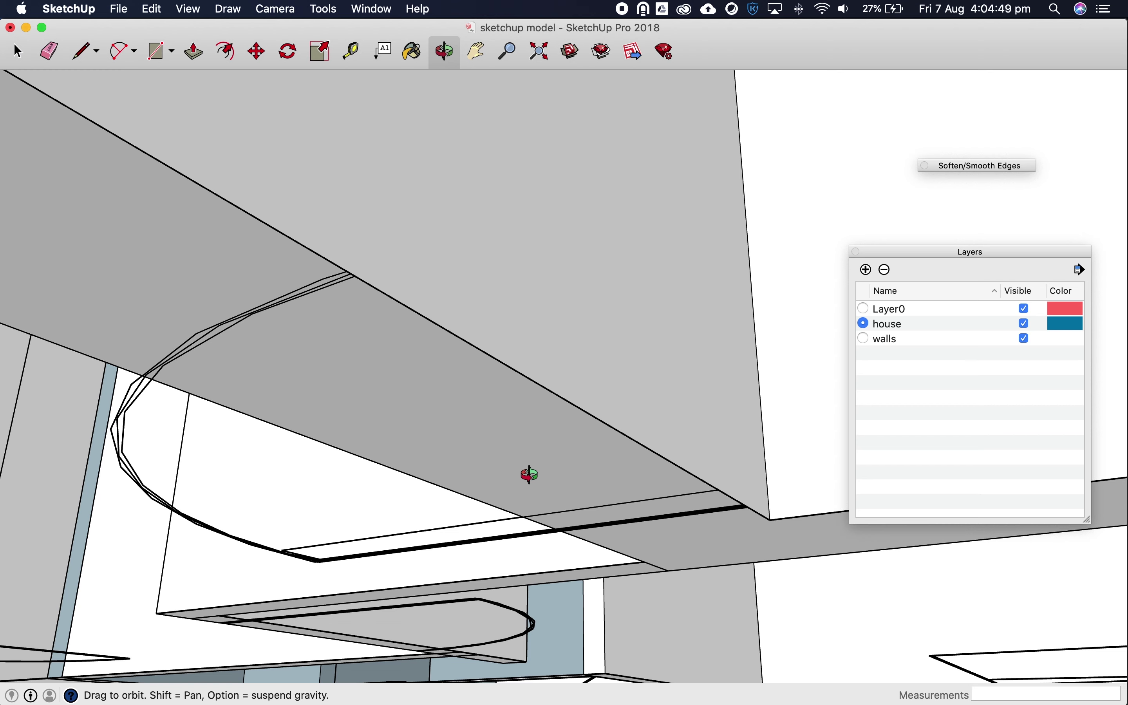
{"action": "left_click", "coordinate": [30, 55]}
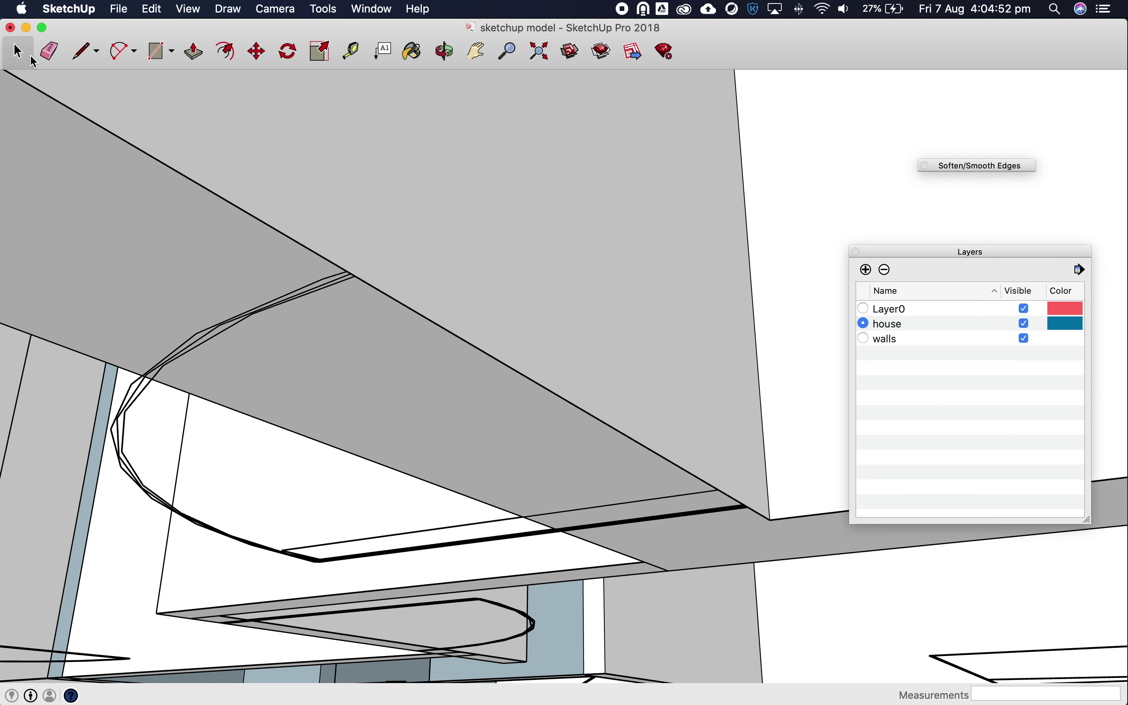
{"action": "double_click", "coordinate": [411, 355]}
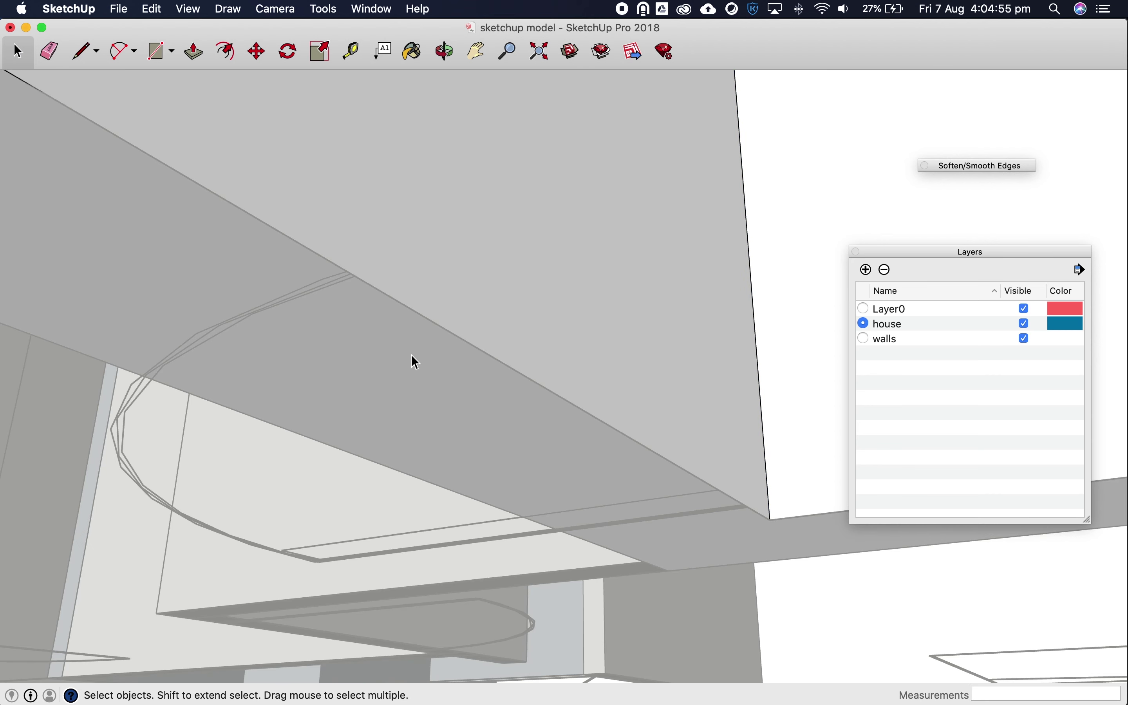
{"action": "left_click", "coordinate": [415, 362]}
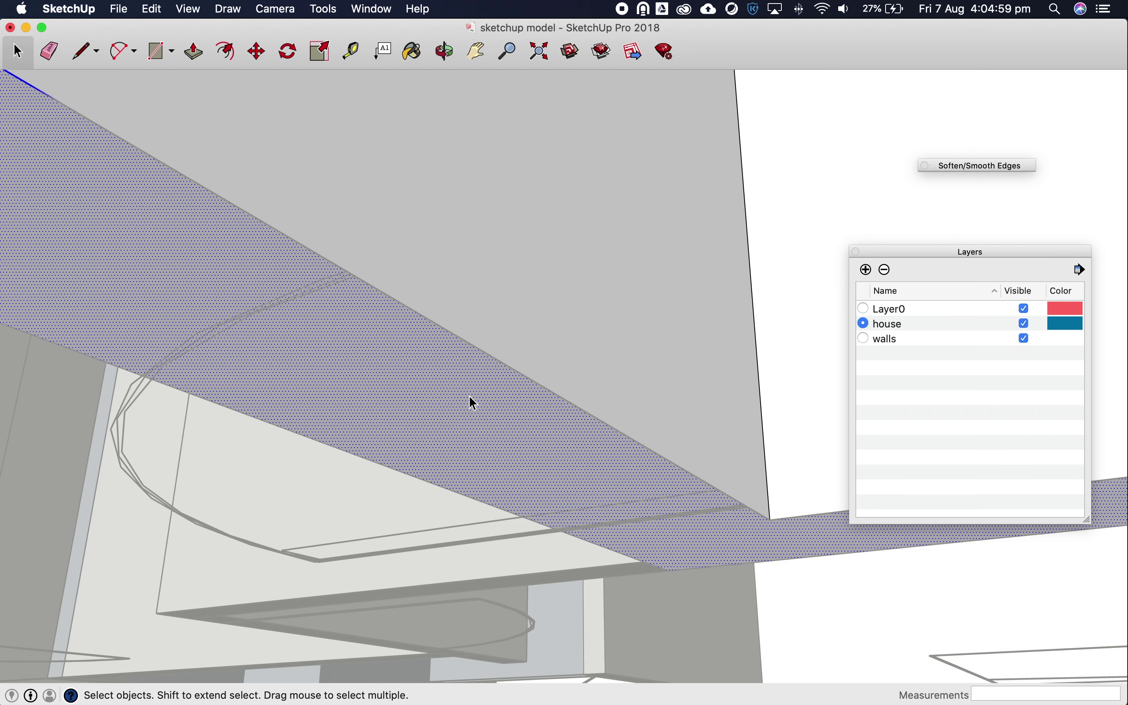
Draw an 830 by 300 mm rectangle on the wall's underside, starting at the outer corner of the exterior door symbol.
{"action": "scroll", "coordinate": [513, 433], "scroll_direction": "up", "scroll_amount": 3}
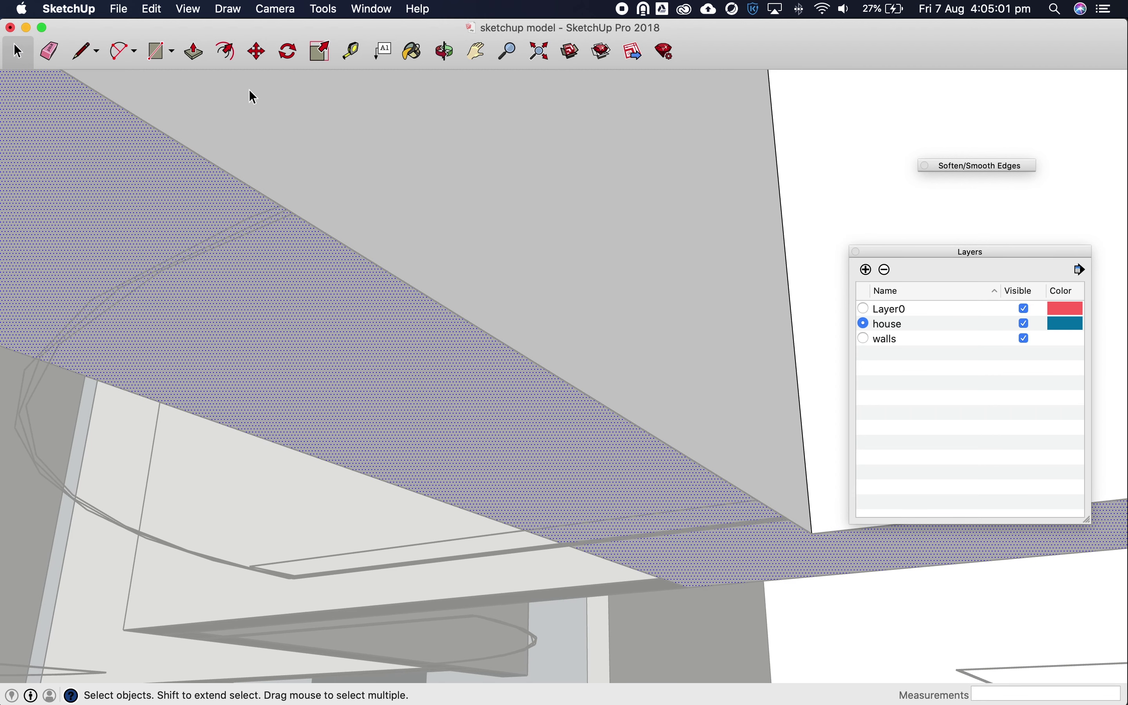
{"action": "left_click", "coordinate": [160, 56]}
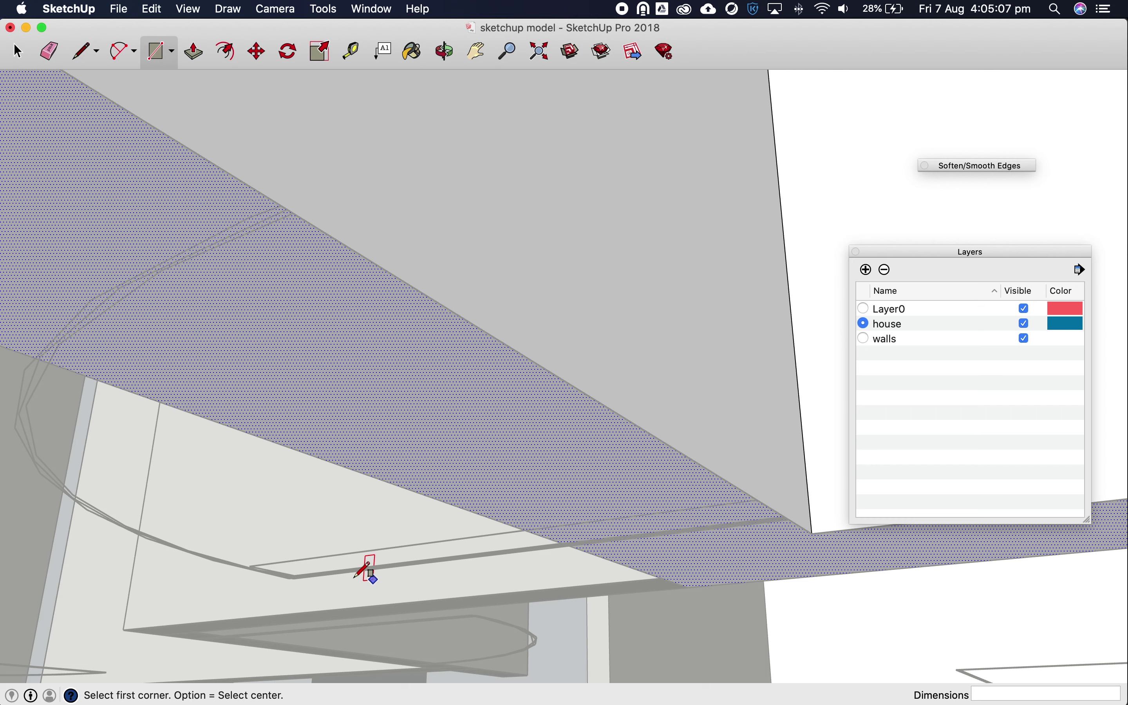
{"action": "left_click", "coordinate": [787, 517]}
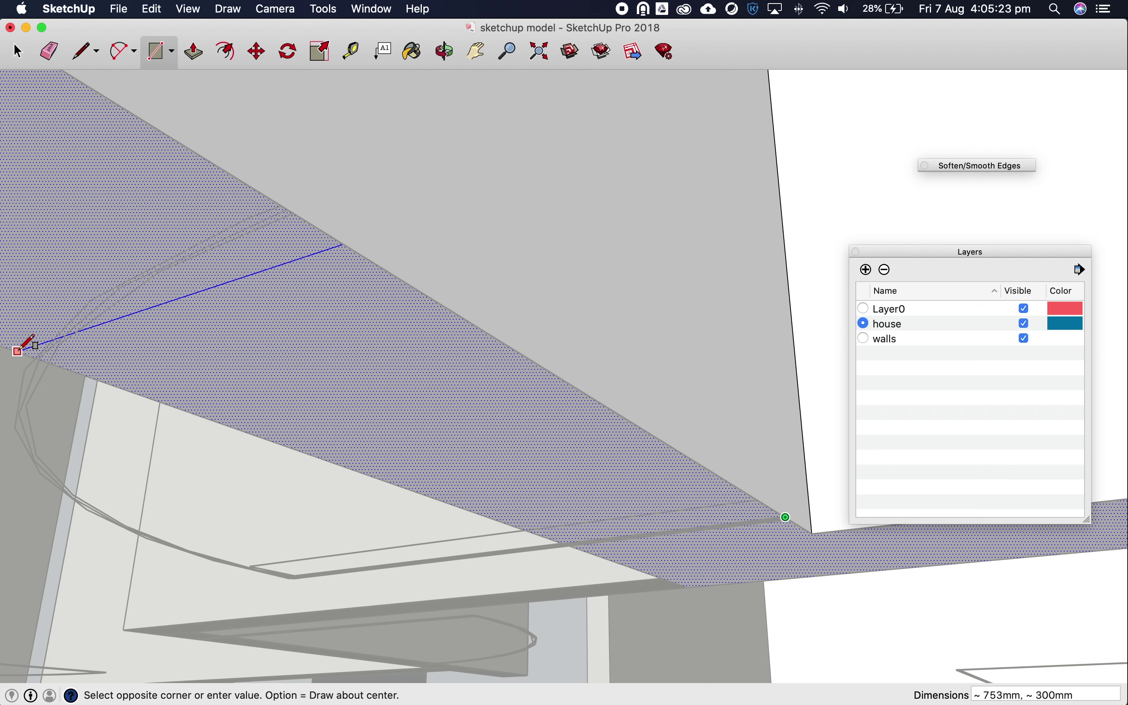
{"action": "type", "text": "830,300"}
{"action": "left_click", "coordinate": [21, 349]}
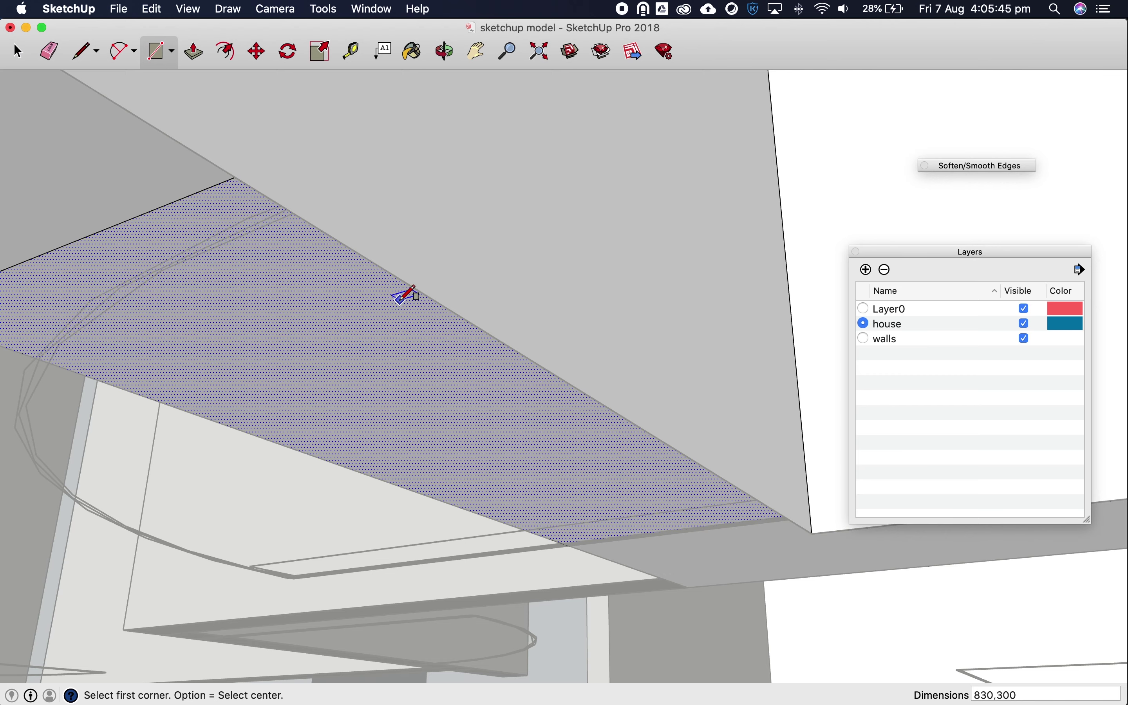
Push the door rectangle 2000 mm up into the wall with Push/Pull to cut the doorway.
{"action": "scroll", "coordinate": [403, 295], "scroll_direction": "down", "scroll_amount": 2}
{"action": "scroll", "coordinate": [403, 294], "scroll_direction": "down", "scroll_amount": 4}
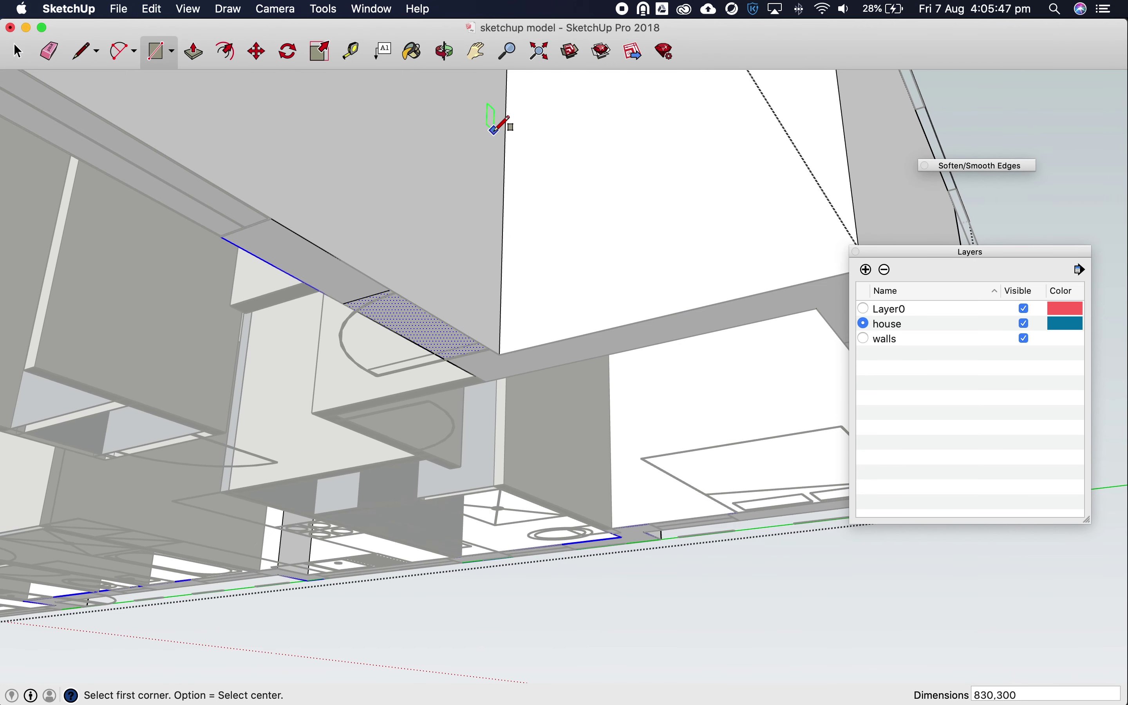
{"action": "scroll", "coordinate": [490, 116], "scroll_direction": "up", "scroll_amount": 2}
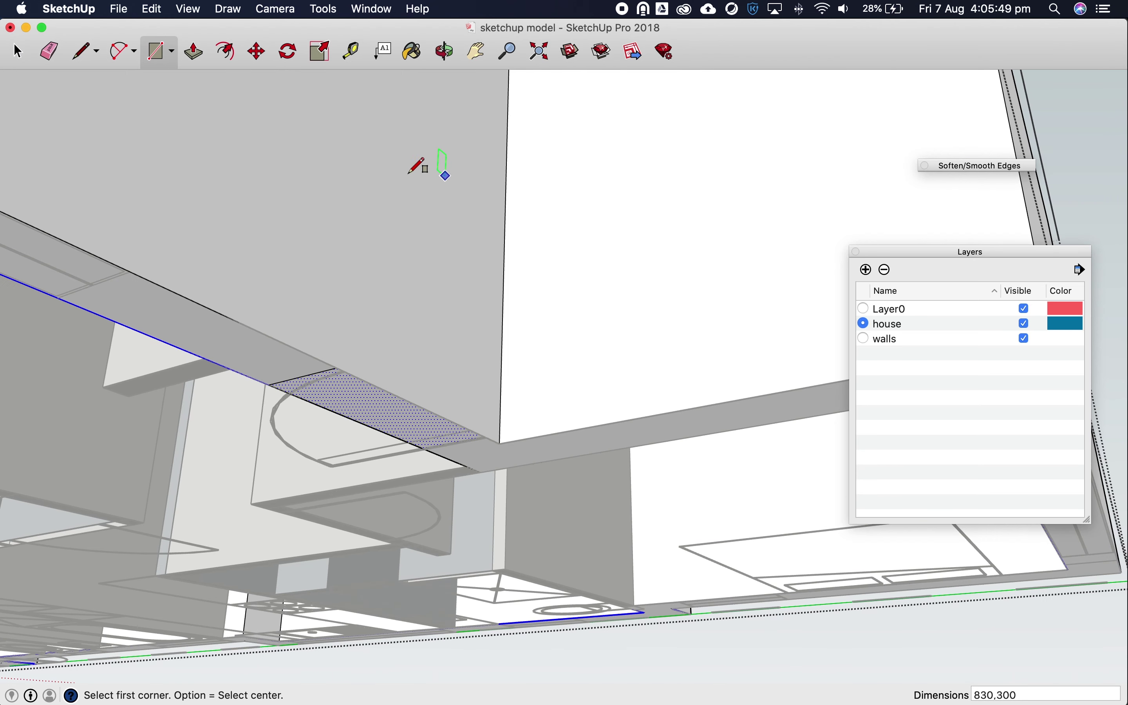
{"action": "left_click", "coordinate": [195, 54]}
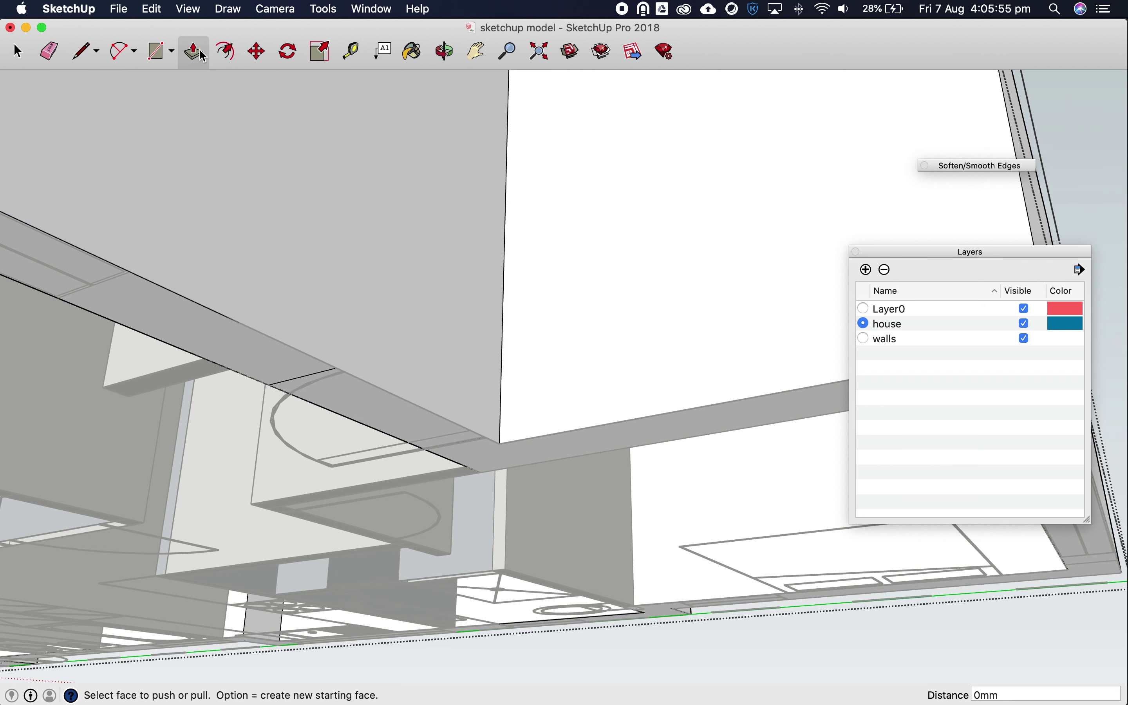
{"action": "left_click_drag", "start_coordinate": [380, 418], "coordinate": [391, 264]}
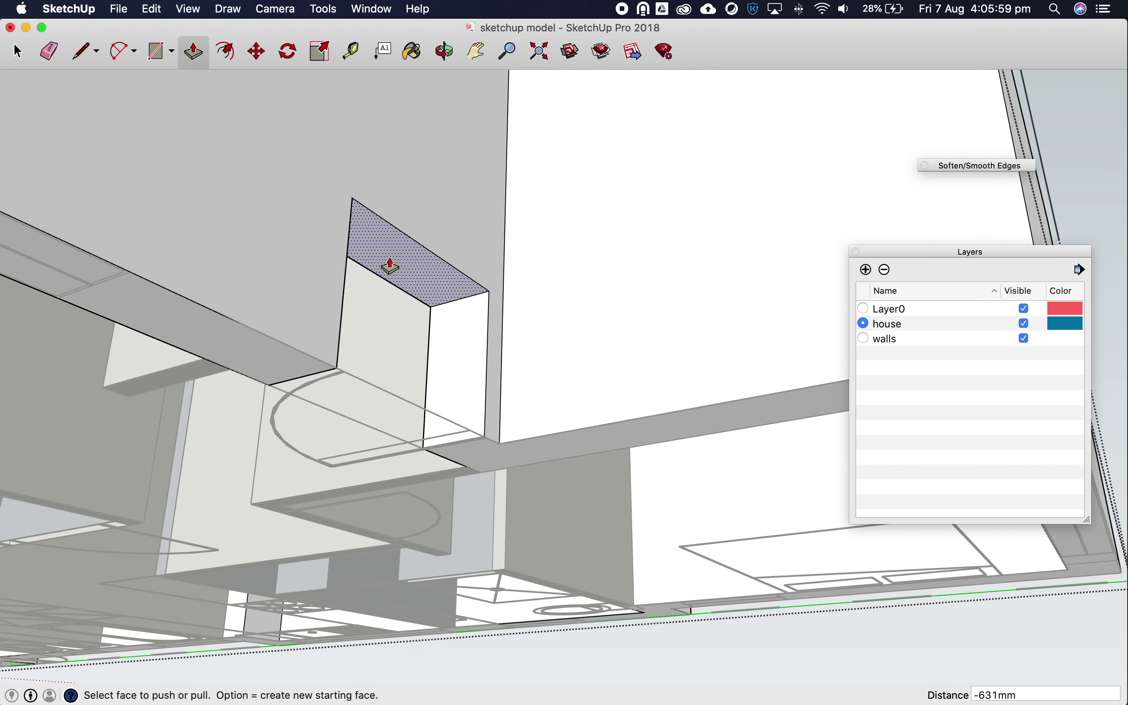
{"action": "type", "text": "2000"}
{"action": "key", "text": "Return"}
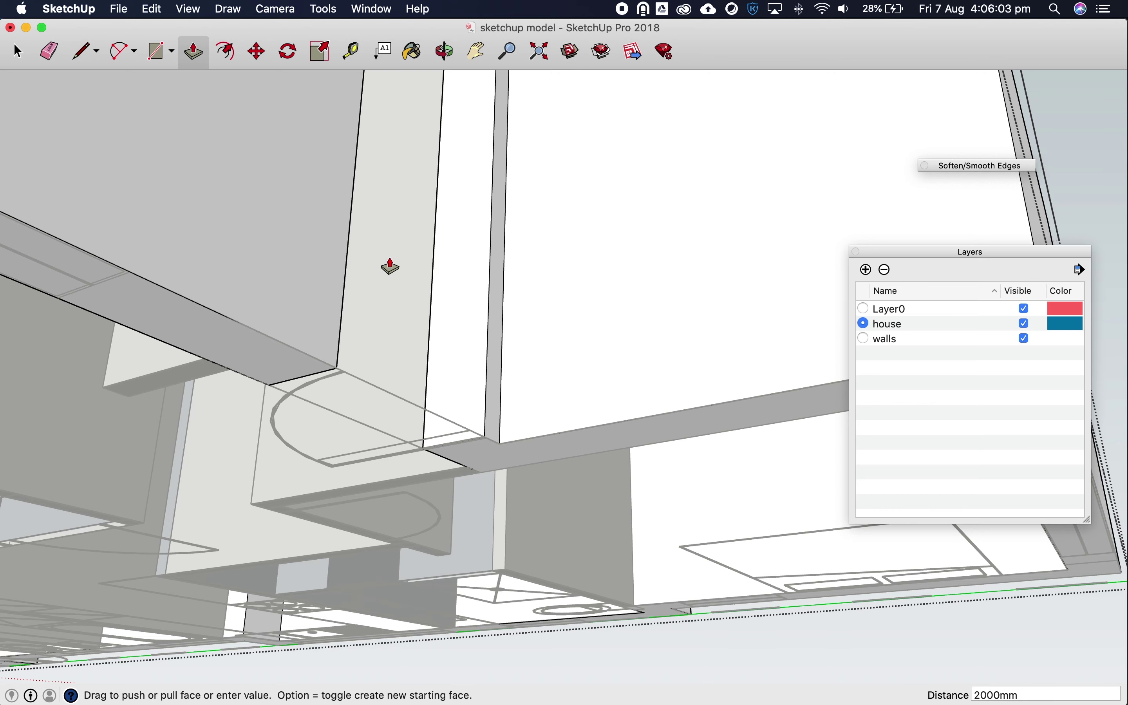
Inspect the cut exterior doorway from outside and from beneath the model, including its alignment with the door symbol.
{"action": "scroll", "coordinate": [403, 277], "scroll_direction": "down", "scroll_amount": 15}
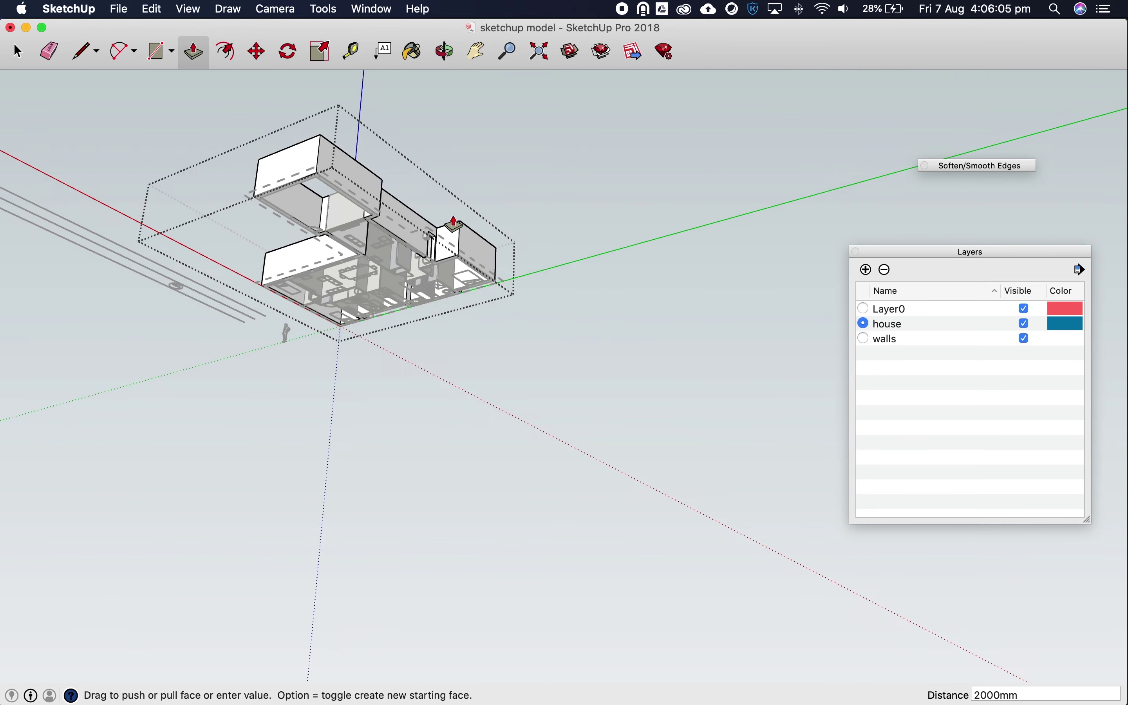
{"action": "scroll", "coordinate": [454, 224], "scroll_direction": "up", "scroll_amount": 15}
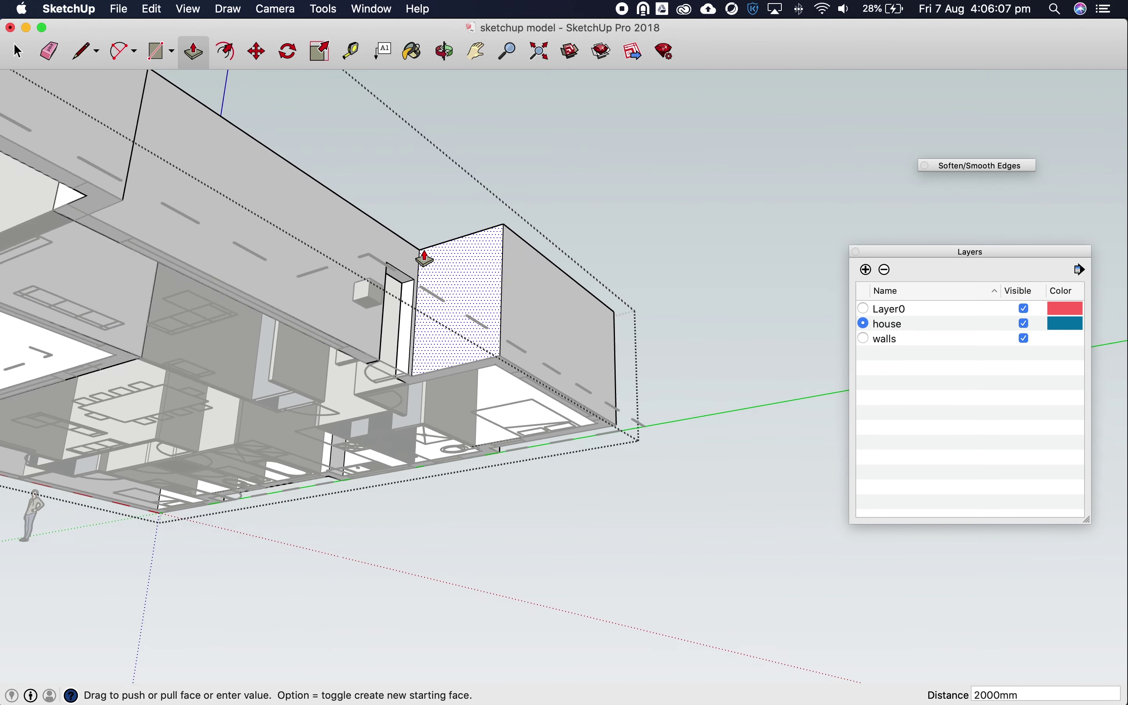
{"action": "scroll", "coordinate": [422, 256], "scroll_direction": "up", "scroll_amount": 5}
{"action": "scroll", "coordinate": [377, 329], "scroll_direction": "up", "scroll_amount": 5}
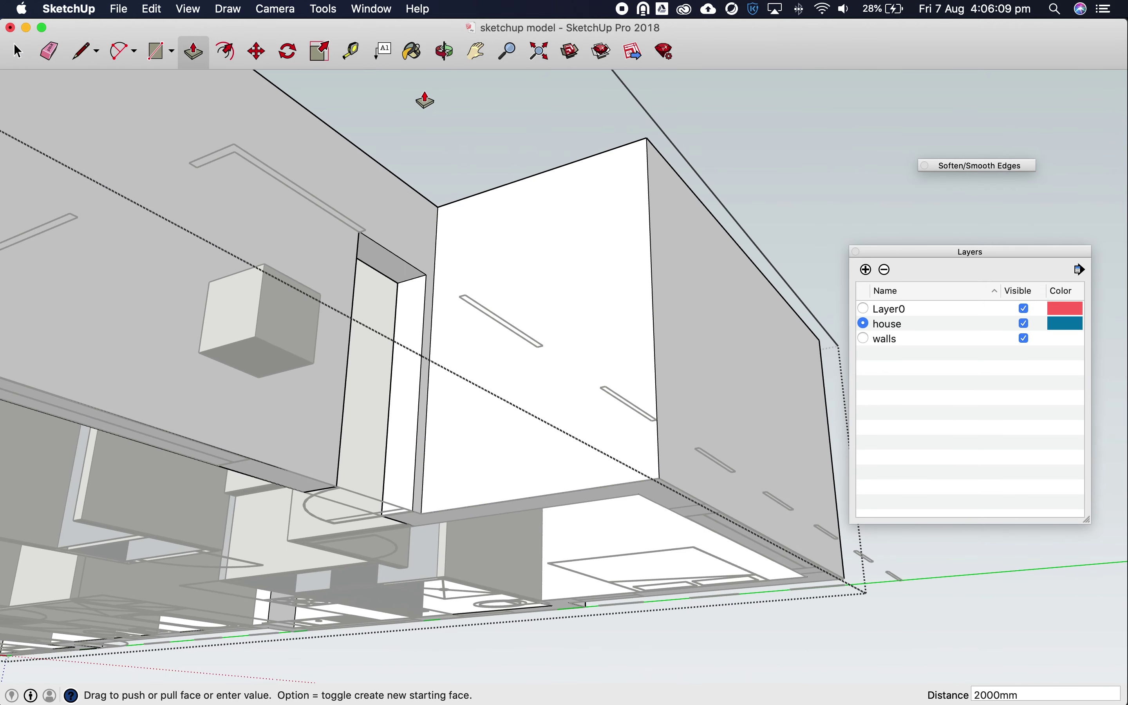
{"action": "left_click", "coordinate": [445, 51]}
{"action": "left_click_drag", "start_coordinate": [455, 201], "coordinate": [516, 421]}
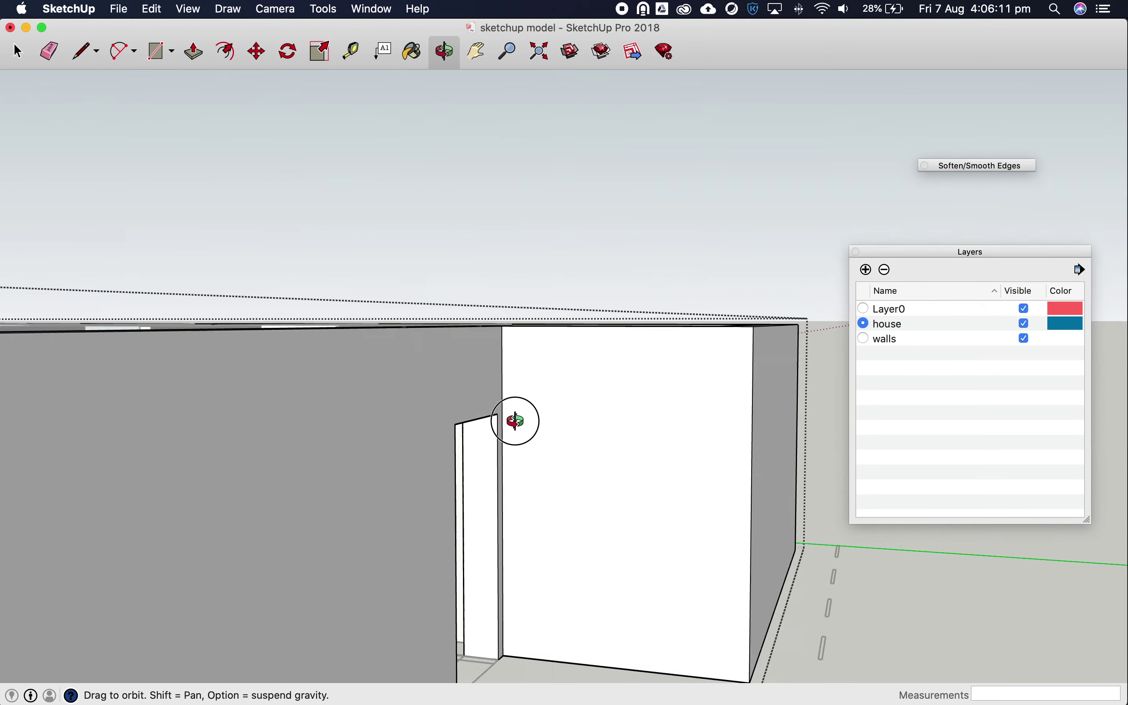
{"action": "scroll", "coordinate": [758, 503], "scroll_direction": "down", "scroll_amount": 10}
{"action": "left_click_drag", "start_coordinate": [758, 504], "coordinate": [546, 478]}
{"action": "scroll", "coordinate": [548, 479], "scroll_direction": "up", "scroll_amount": 3}
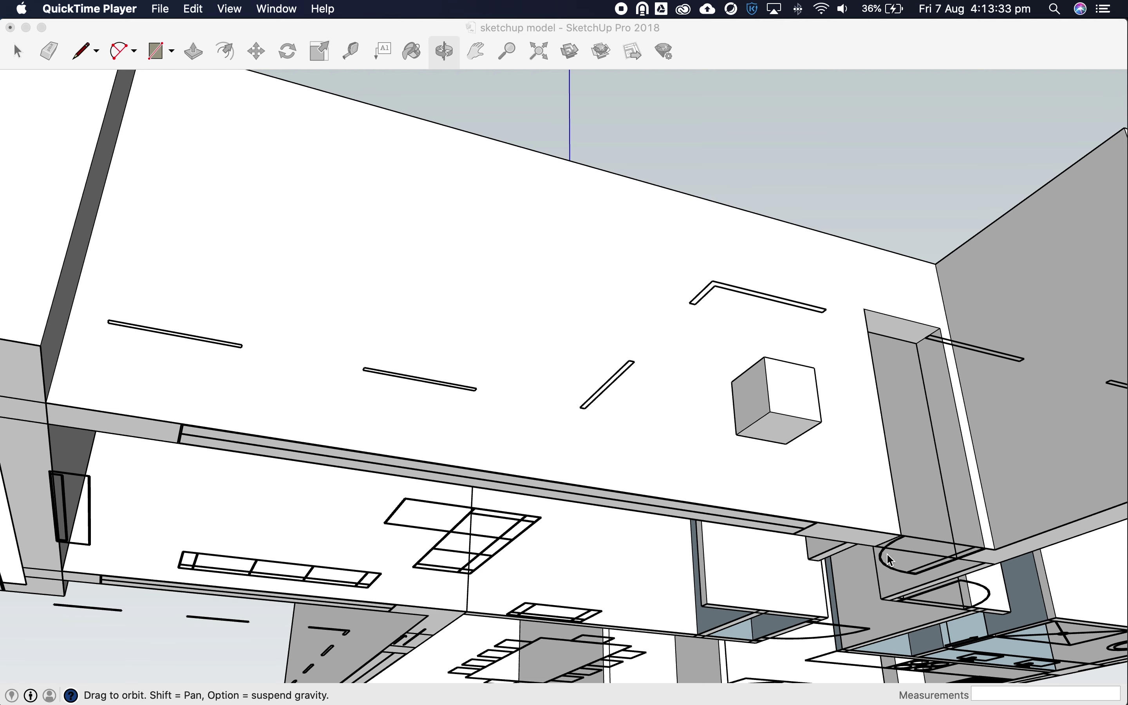
{"action": "scroll", "coordinate": [967, 563], "scroll_direction": "up", "scroll_amount": 10}
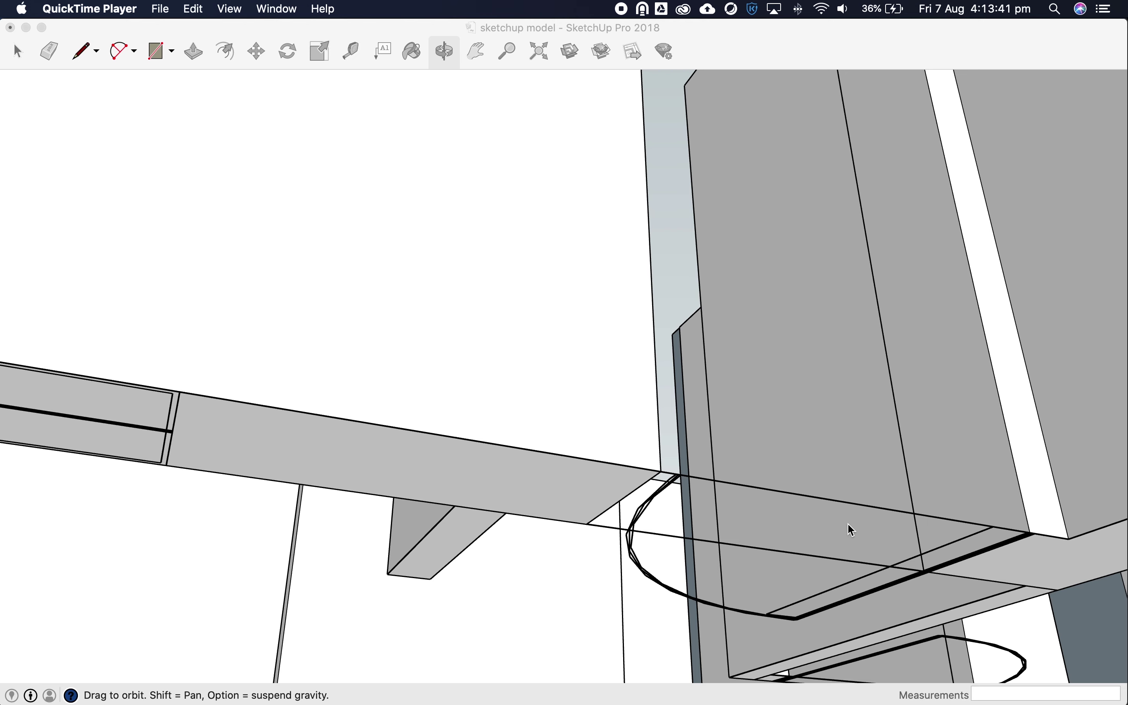
Examine the long exterior wall from below, around the window symbol beside the cut doorway.
{"action": "scroll", "coordinate": [852, 530], "scroll_direction": "up", "scroll_amount": 3}
{"action": "scroll", "coordinate": [776, 509], "scroll_direction": "down", "scroll_amount": 1}
{"action": "left_click_drag", "start_coordinate": [776, 509], "coordinate": [652, 490]}
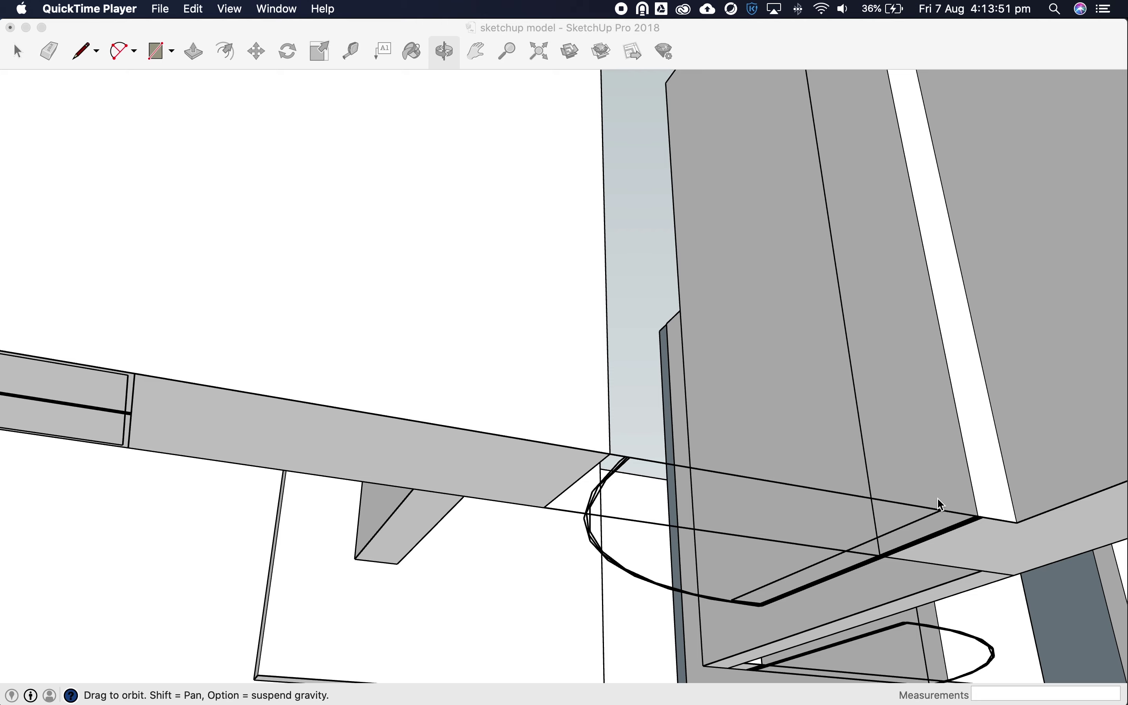
{"action": "left_click_drag", "start_coordinate": [889, 337], "coordinate": [817, 263]}
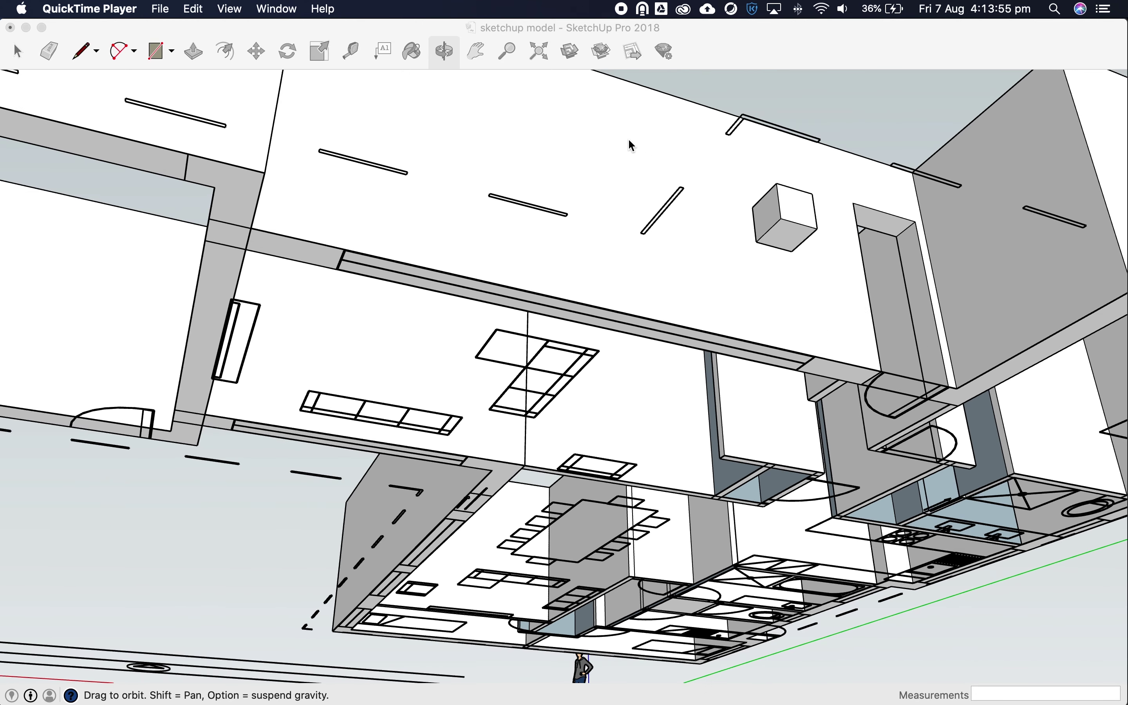
{"action": "scroll", "coordinate": [629, 141], "scroll_direction": "up", "scroll_amount": 3}
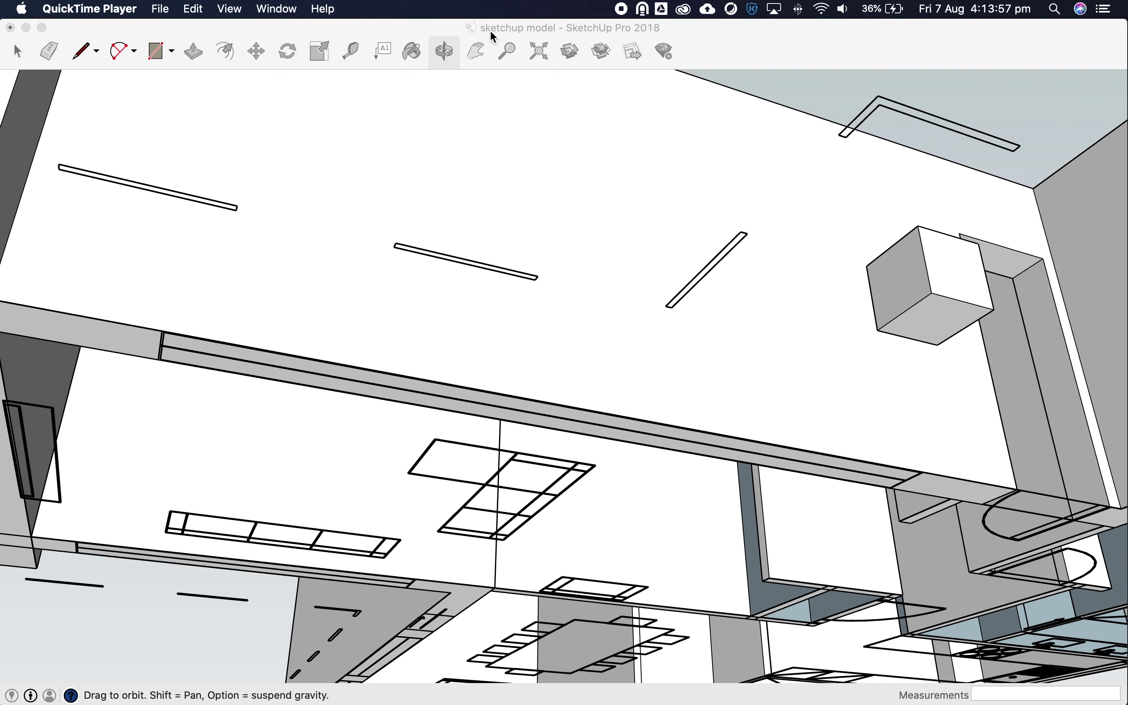
{"action": "left_click", "coordinate": [490, 29]}
{"action": "mouse_move", "coordinate": [560, 211]}
{"action": "left_mouse_down"}
{"action": "mouse_move", "coordinate": [520, 254]}
{"action": "mouse_move", "coordinate": [532, 199]}
{"action": "mouse_move", "coordinate": [580, 203]}
{"action": "left_mouse_up"}
{"action": "left_click_drag", "start_coordinate": [908, 258], "coordinate": [939, 111]}
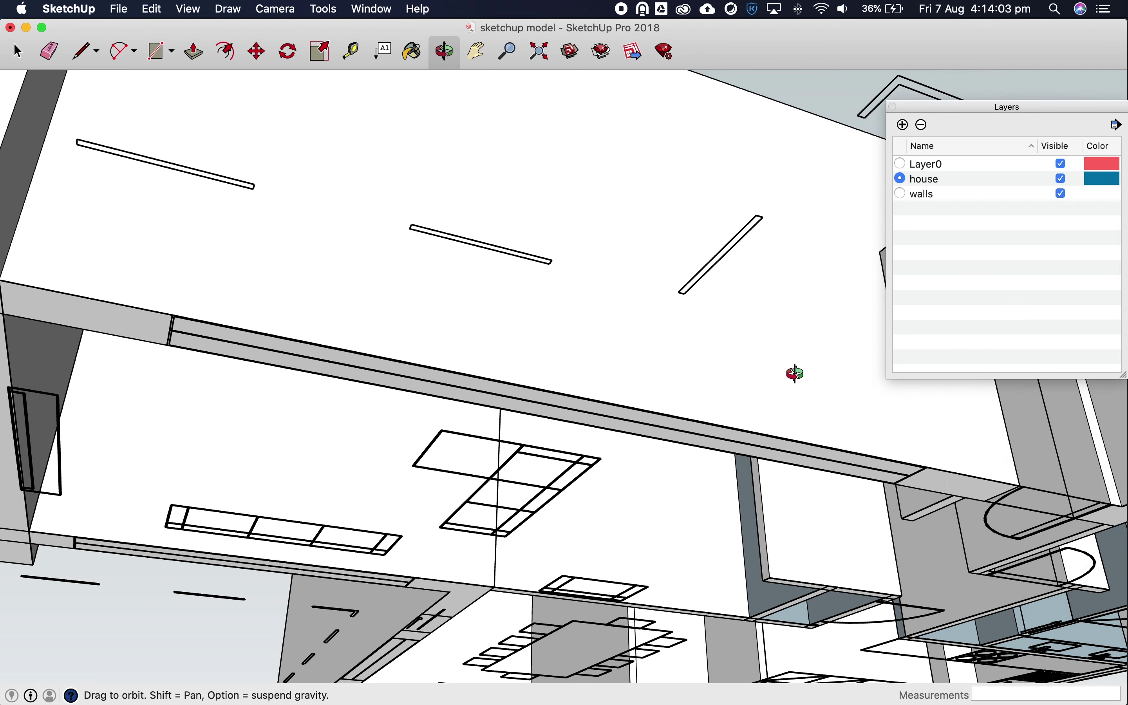
{"action": "left_click_drag", "start_coordinate": [711, 339], "coordinate": [770, 253]}
{"action": "scroll", "coordinate": [771, 253], "scroll_direction": "up", "scroll_amount": 5}
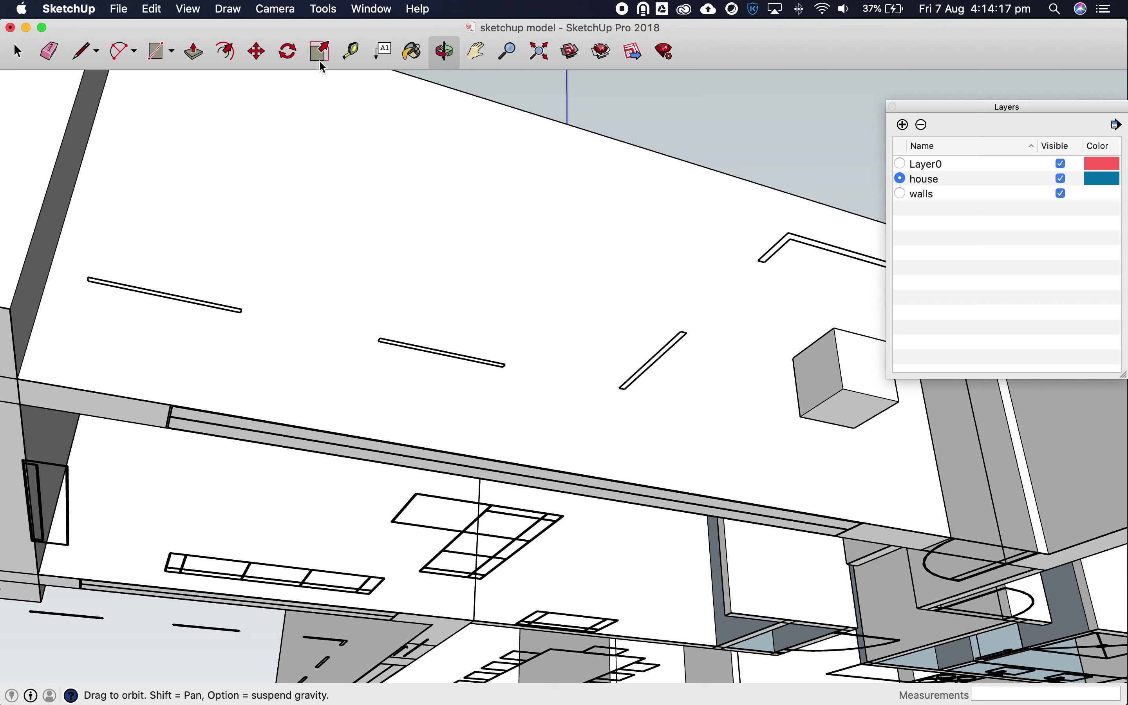
Place a Tape Measure guide from each end of the long window symbol at the exterior wall's base.
{"action": "left_click", "coordinate": [353, 53]}
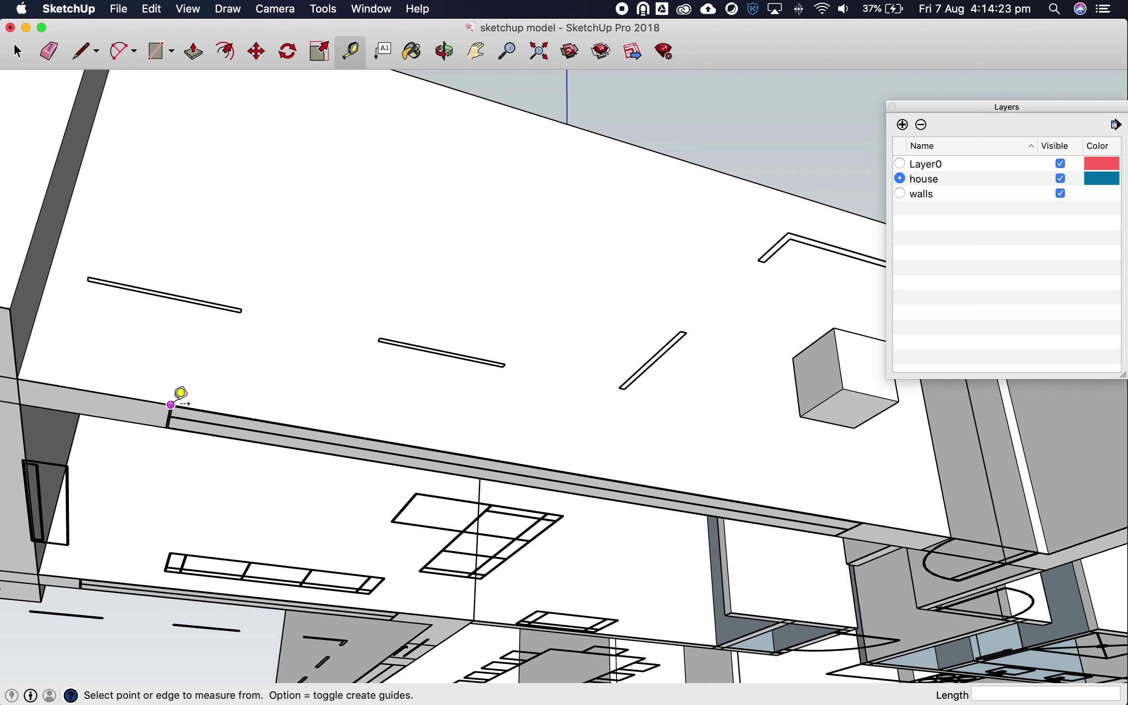
{"action": "left_click", "coordinate": [171, 405]}
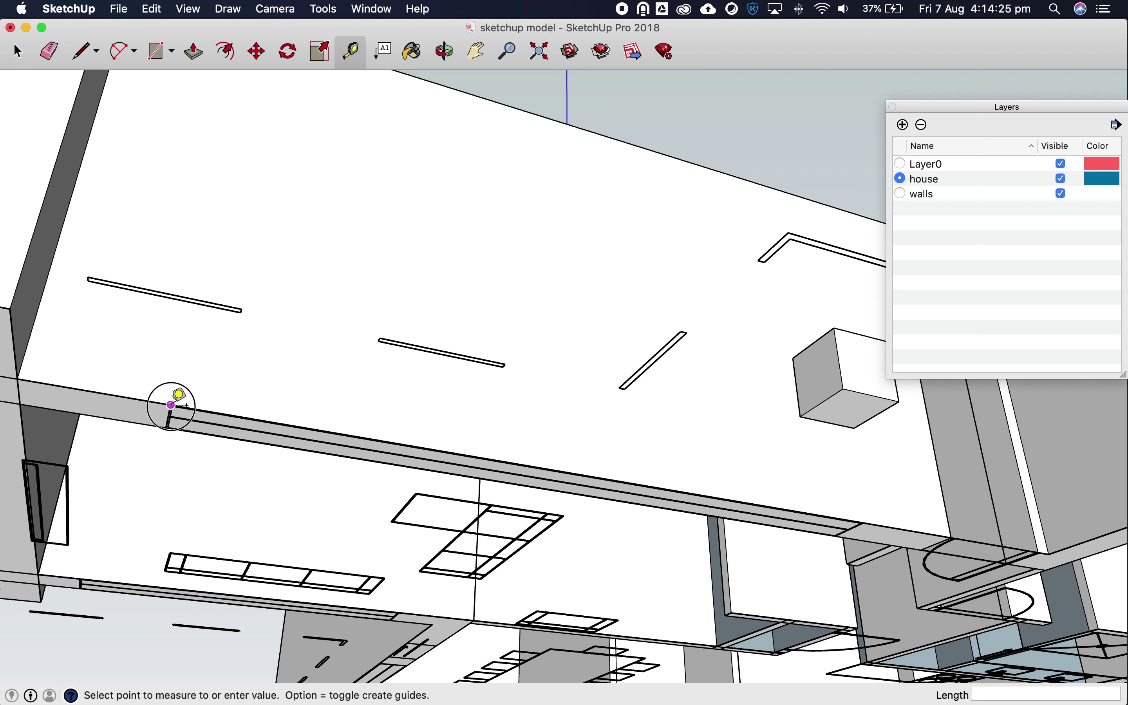
{"action": "left_click", "coordinate": [239, 76]}
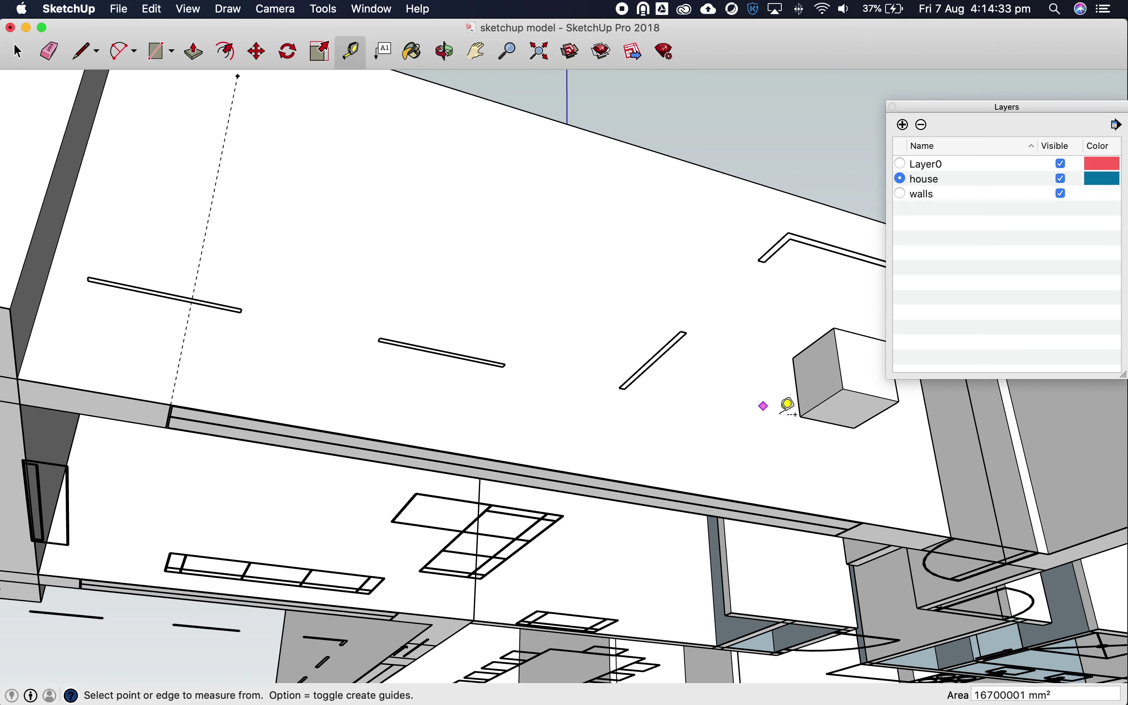
{"action": "left_click", "coordinate": [866, 523]}
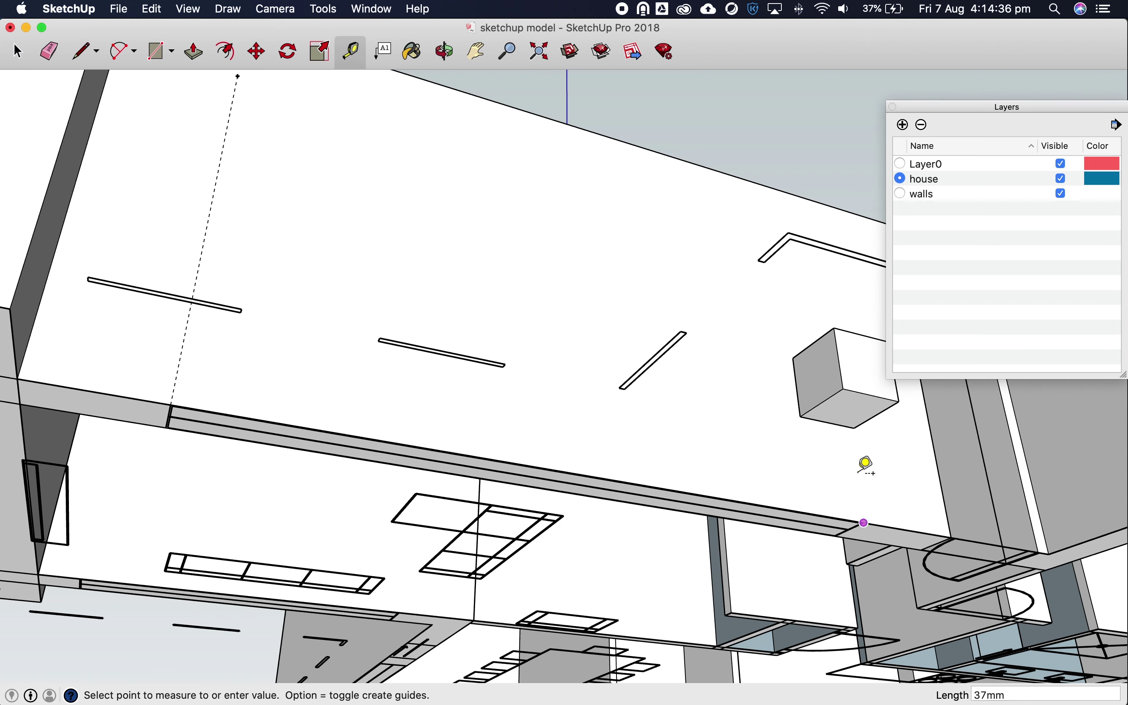
{"action": "left_click", "coordinate": [819, 215]}
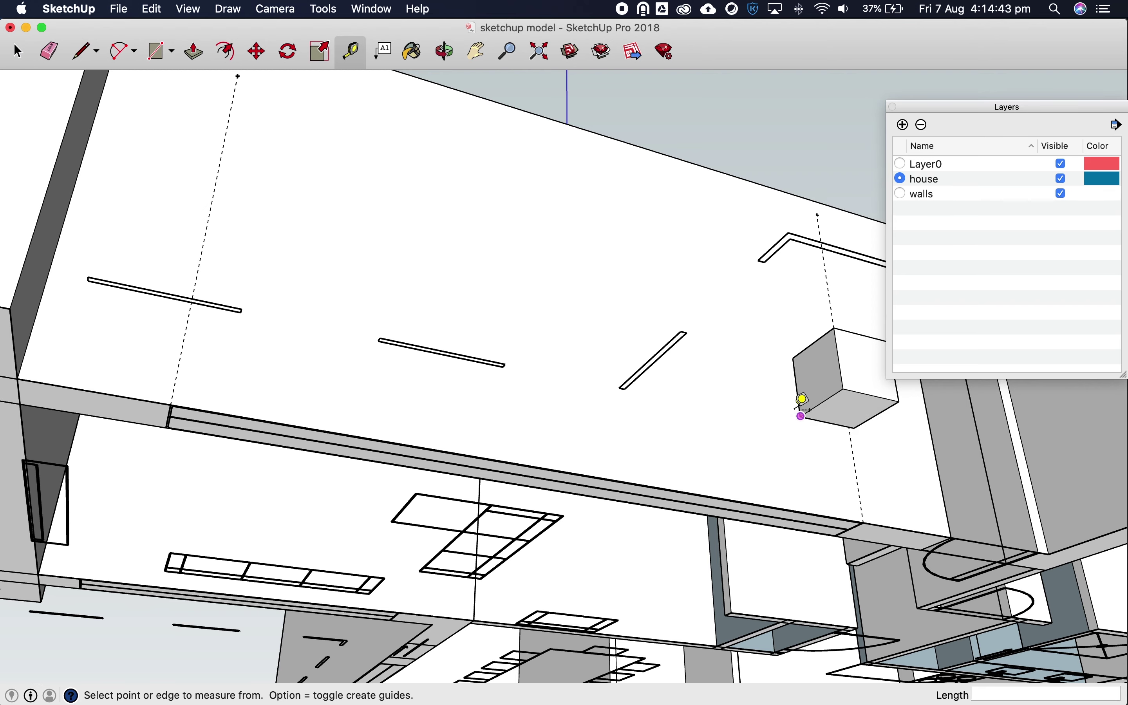
Place a horizontal guide along the exterior wall at door-head height, from the doorway's upper corner to beyond the window symbol's far end.
{"action": "scroll", "coordinate": [380, 335], "scroll_direction": "down", "scroll_amount": 3}
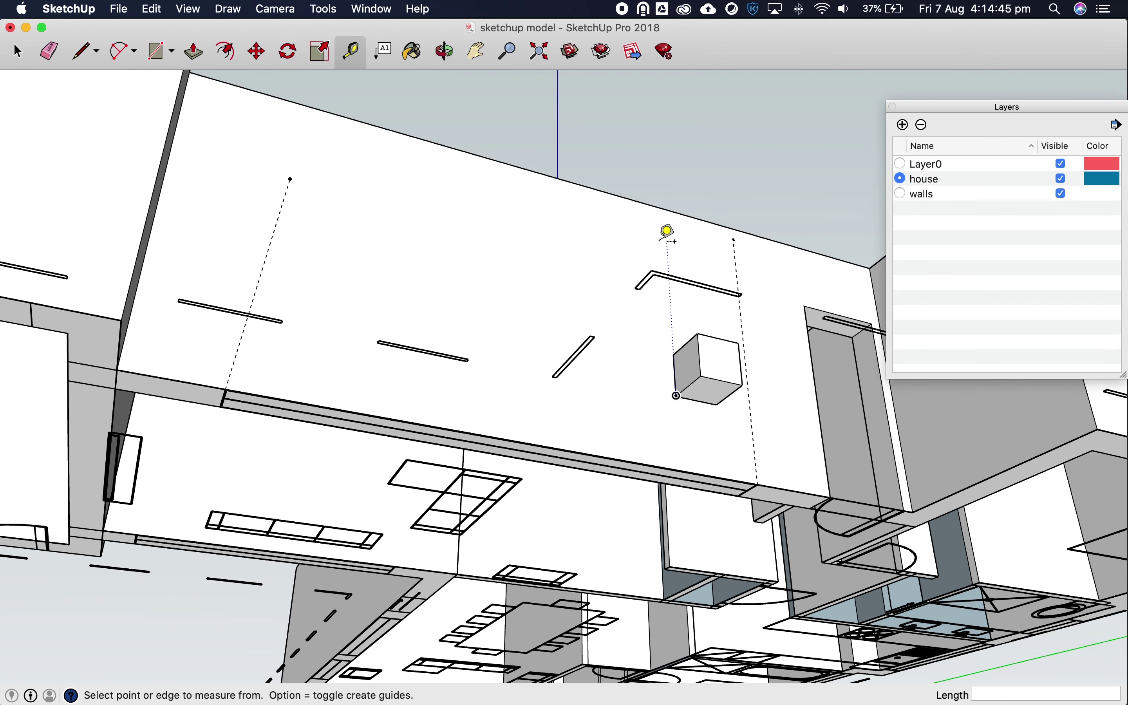
{"action": "scroll", "coordinate": [668, 233], "scroll_direction": "up", "scroll_amount": 4}
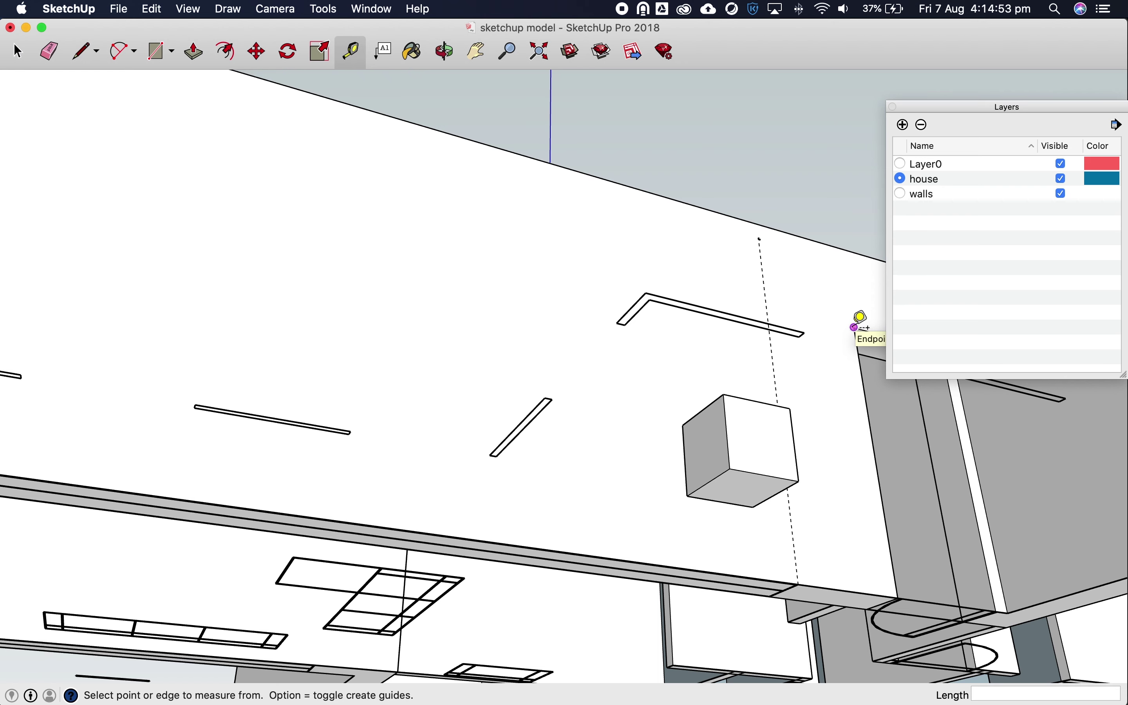
{"action": "left_click", "coordinate": [855, 327]}
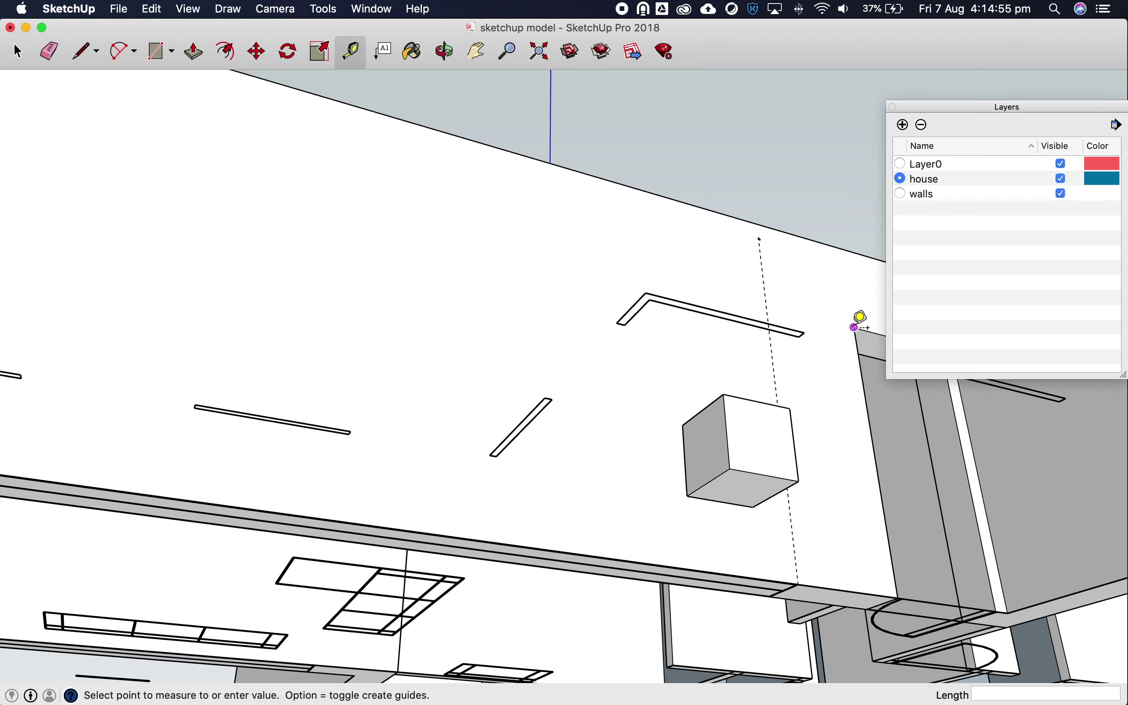
{"action": "scroll", "coordinate": [574, 264], "scroll_direction": "down", "scroll_amount": 5}
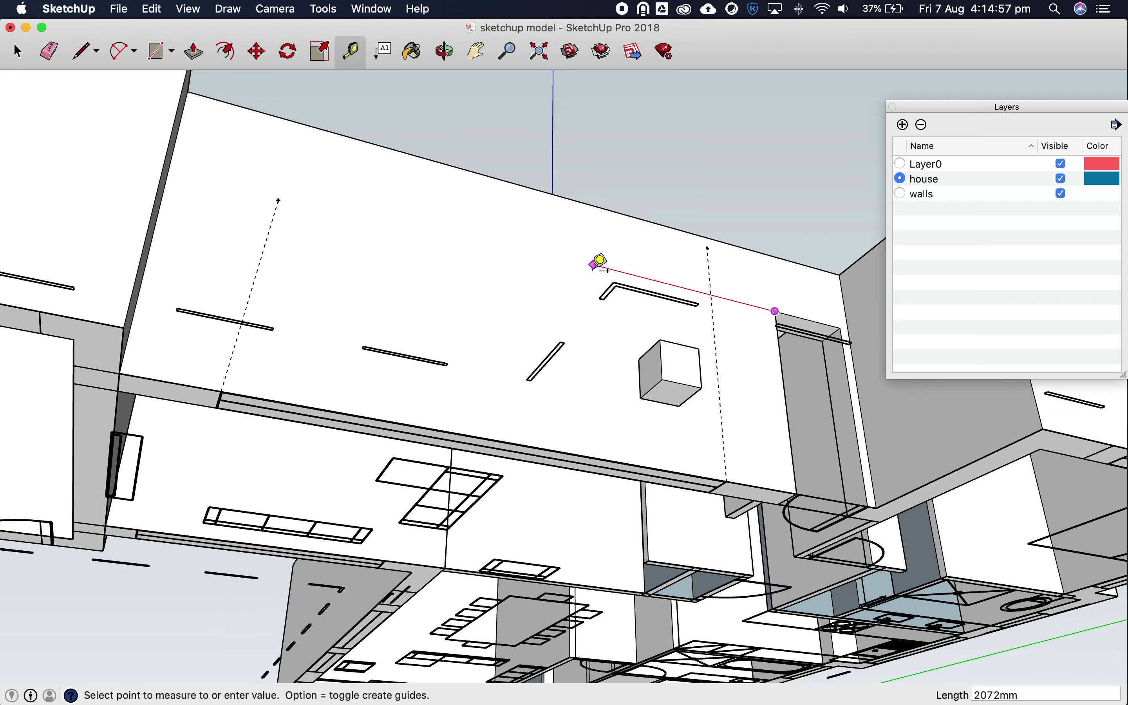
{"action": "scroll", "coordinate": [392, 223], "scroll_direction": "up", "scroll_amount": 4}
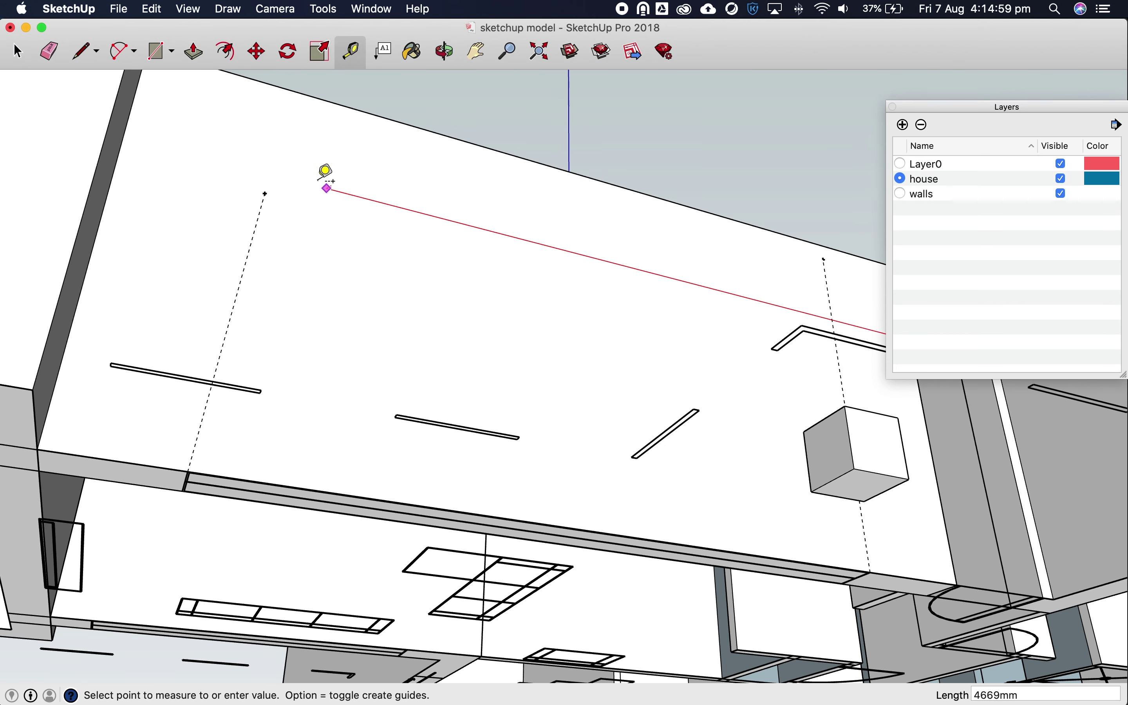
{"action": "left_click", "coordinate": [248, 167]}
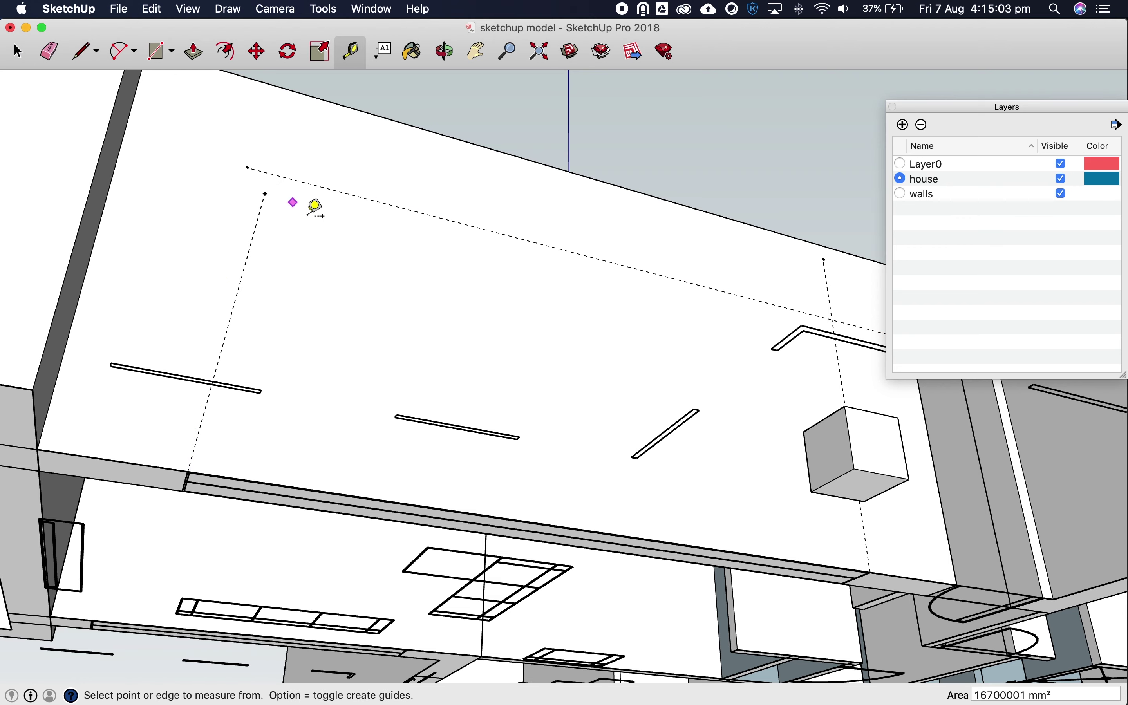
Place a vertical guide on the wall face from the window symbol's far end up to the end of the head-height guide.
{"action": "scroll", "coordinate": [355, 262], "scroll_direction": "up", "scroll_amount": 3}
{"action": "scroll", "coordinate": [363, 260], "scroll_direction": "down", "scroll_amount": 3}
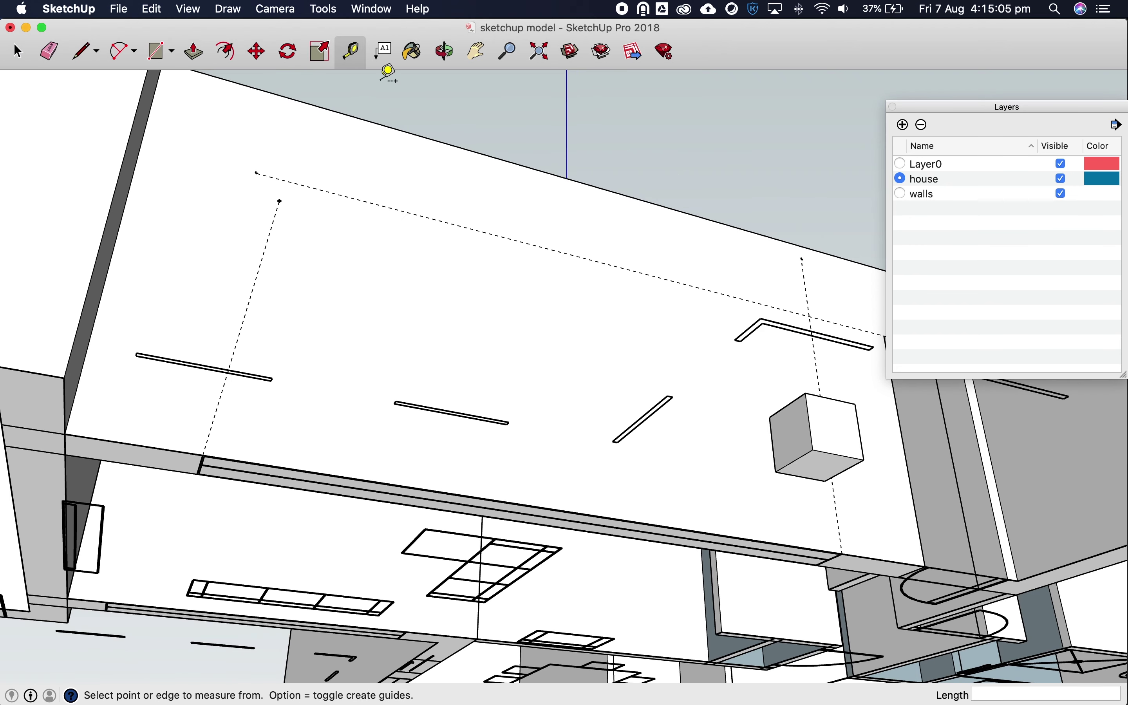
{"action": "left_click", "coordinate": [445, 51]}
{"action": "left_click_drag", "start_coordinate": [632, 255], "coordinate": [510, 291]}
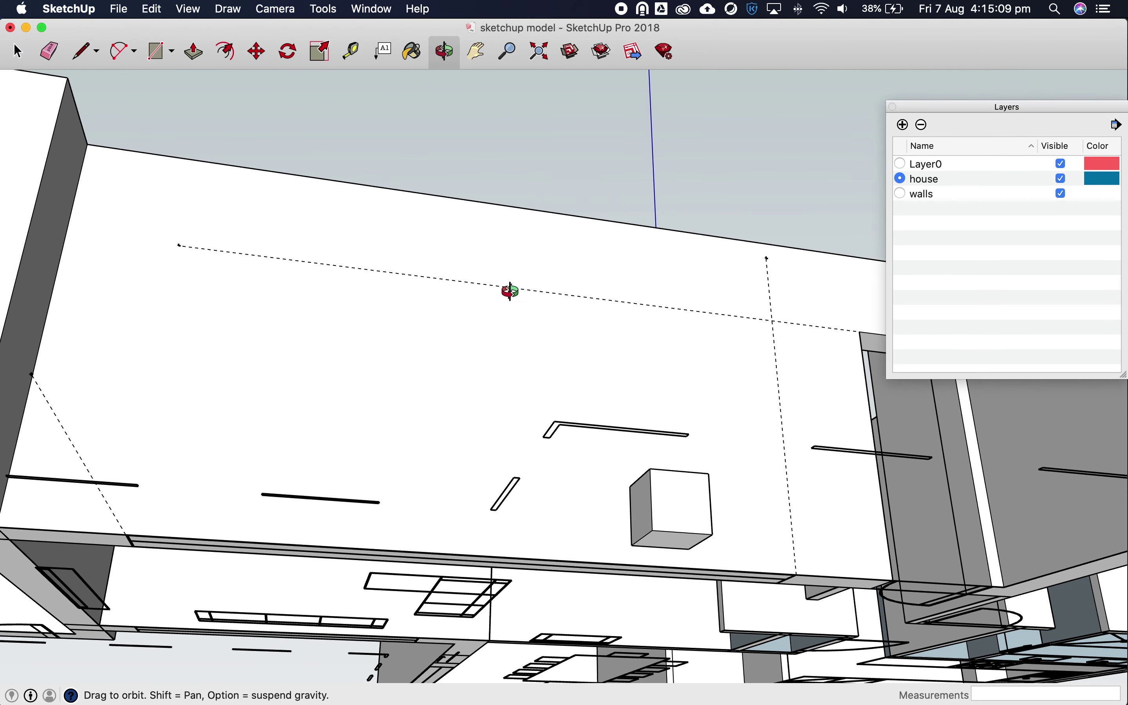
{"action": "scroll", "coordinate": [161, 445], "scroll_direction": "up", "scroll_amount": 2}
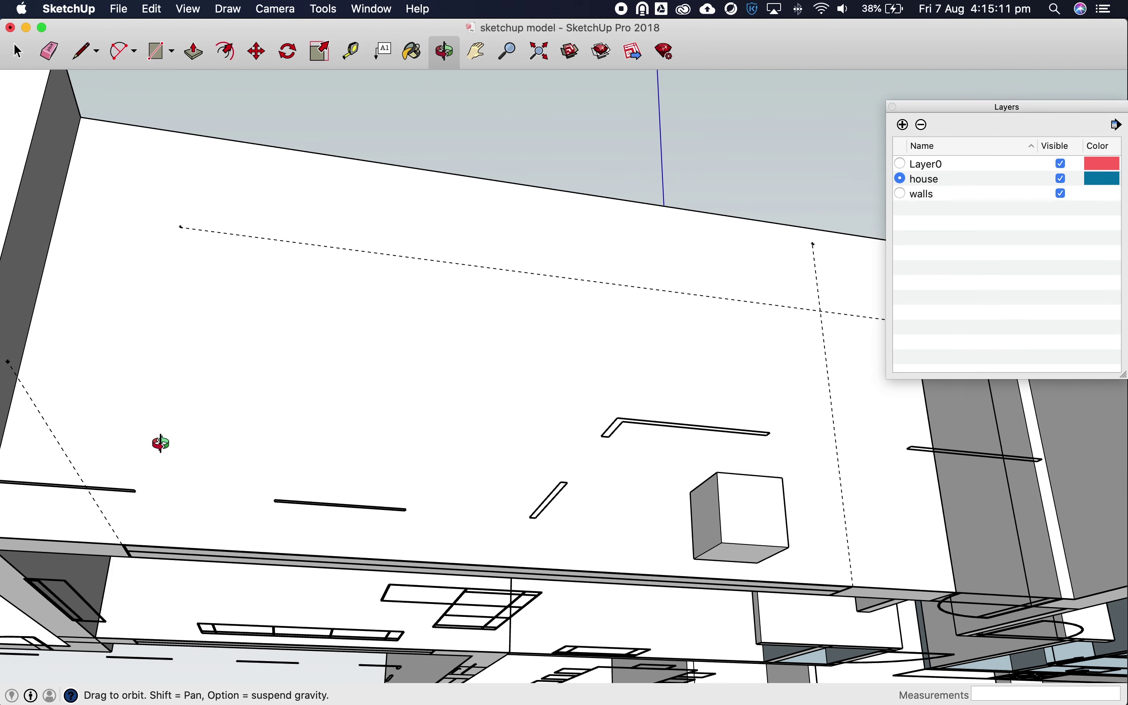
{"action": "left_click", "coordinate": [352, 54]}
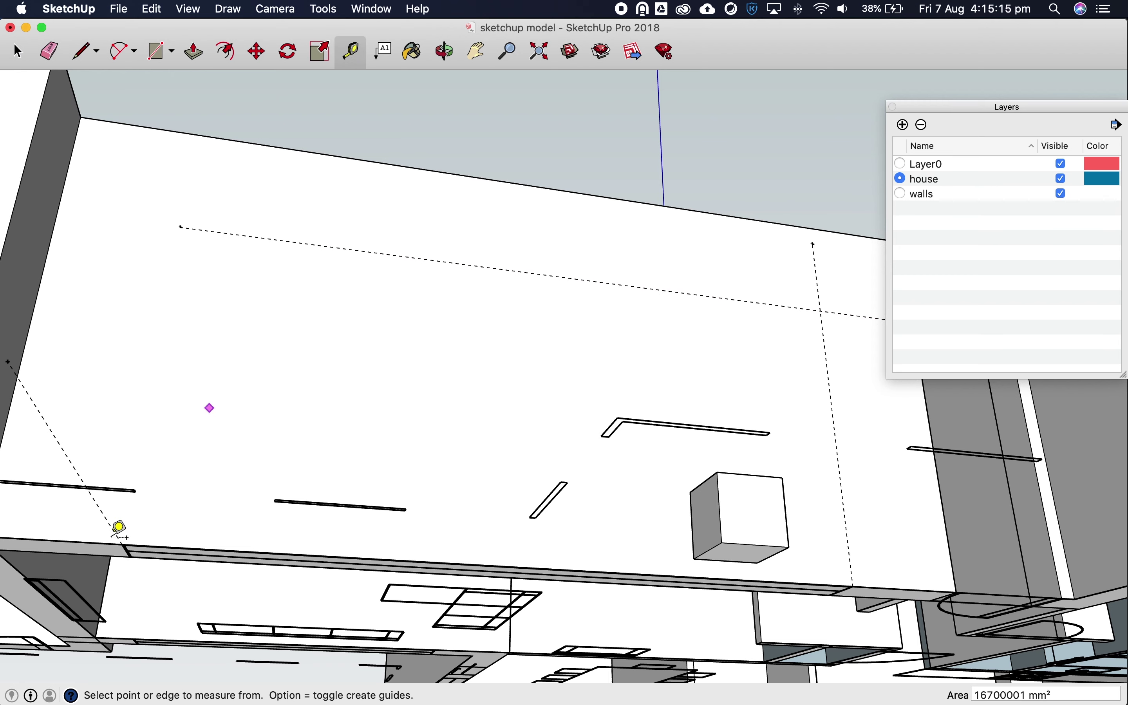
{"action": "left_click", "coordinate": [124, 543]}
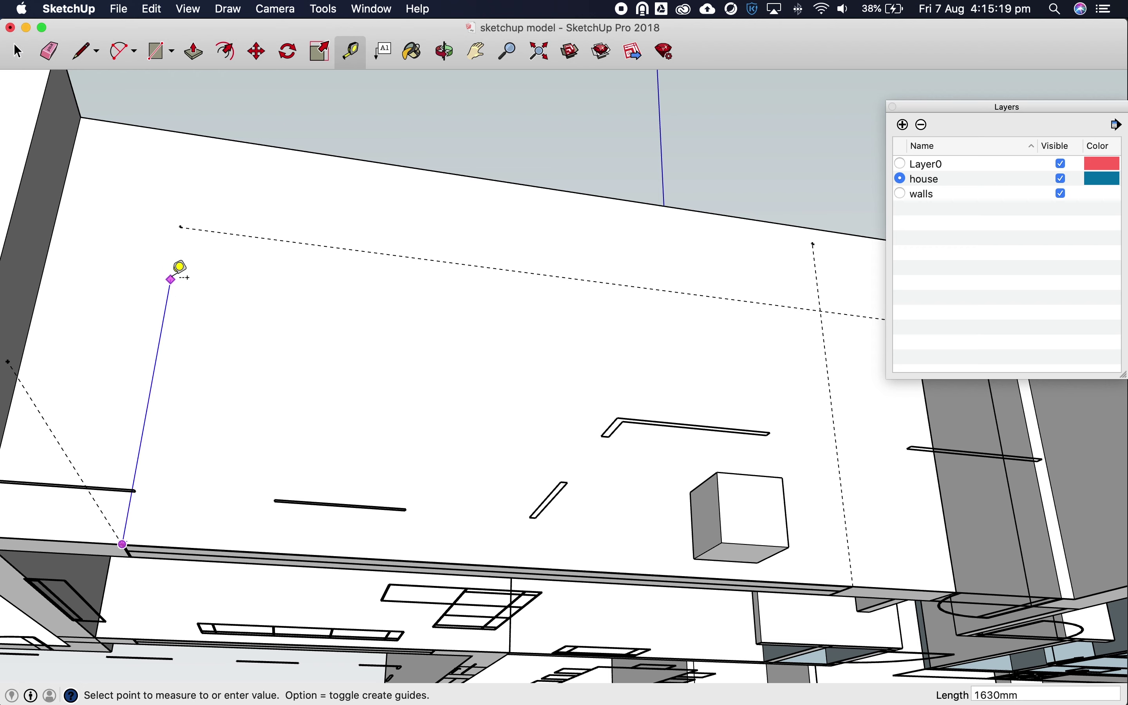
{"action": "left_click", "coordinate": [182, 227]}
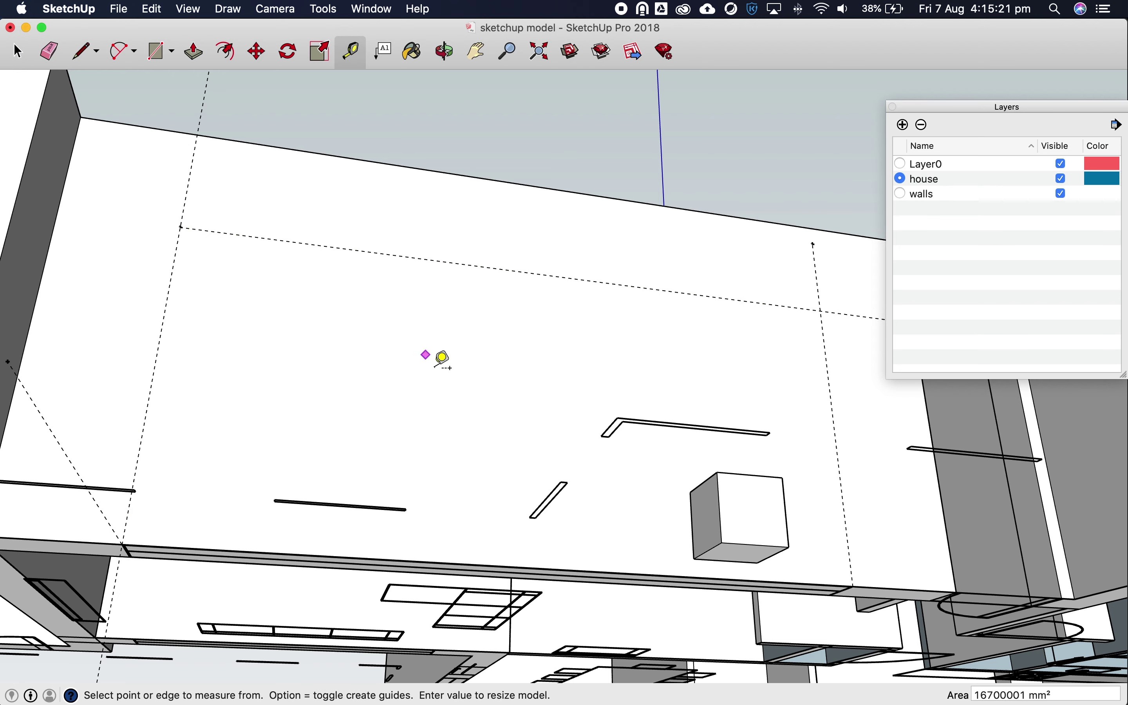
Place a guide parallel to the exterior wall's base edge, 150 mm above it, for the window sill.
{"action": "left_click", "coordinate": [454, 563]}
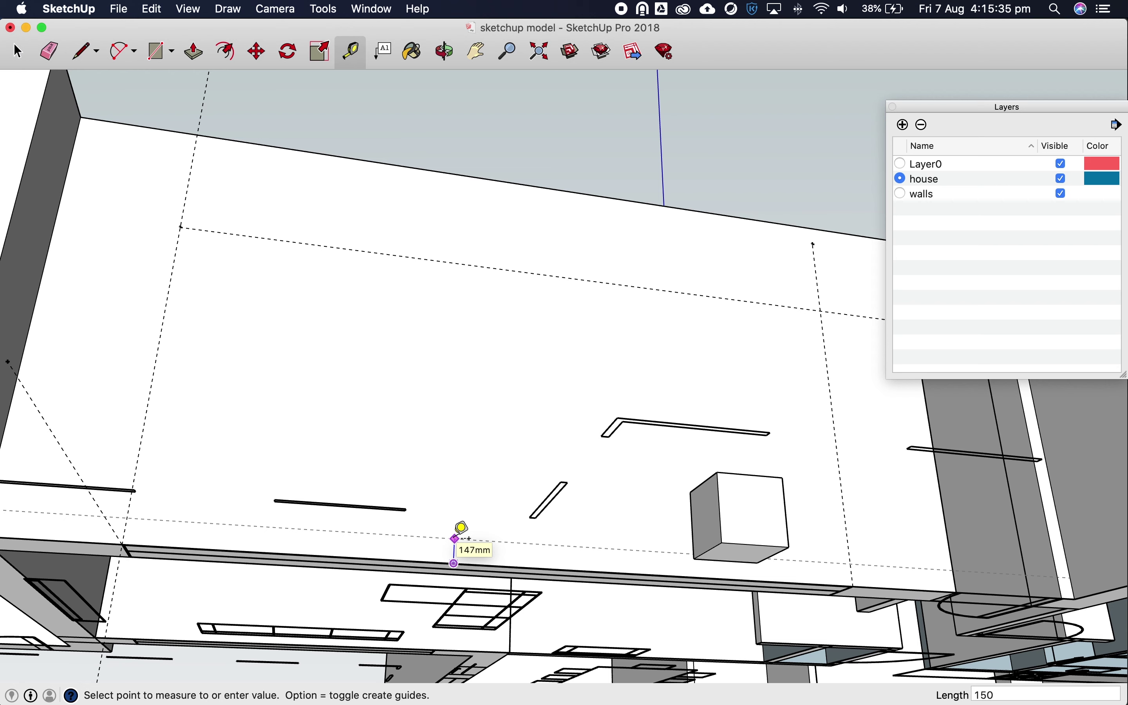
{"action": "left_click", "coordinate": [468, 539]}
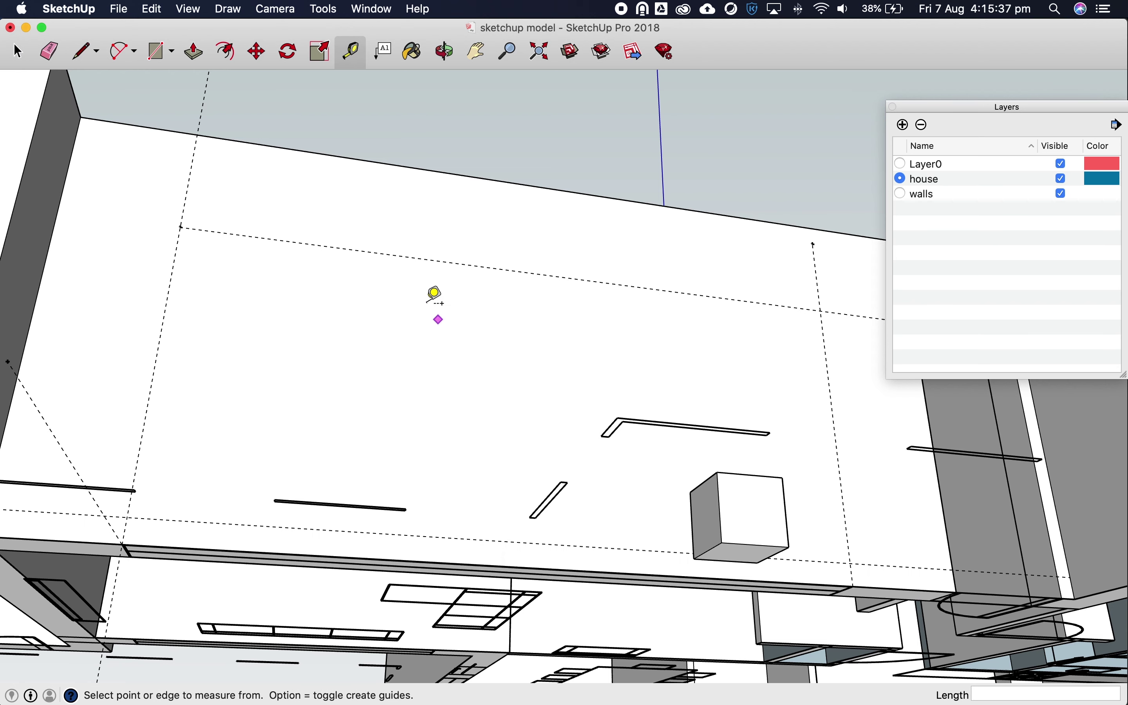
{"action": "left_click", "coordinate": [454, 563]}
{"action": "left_click", "coordinate": [579, 539]}
Open the walls group for editing and draw a 4400 by 1850 mm window rectangle on the exterior wall between the guides.
{"action": "left_click", "coordinate": [156, 51]}
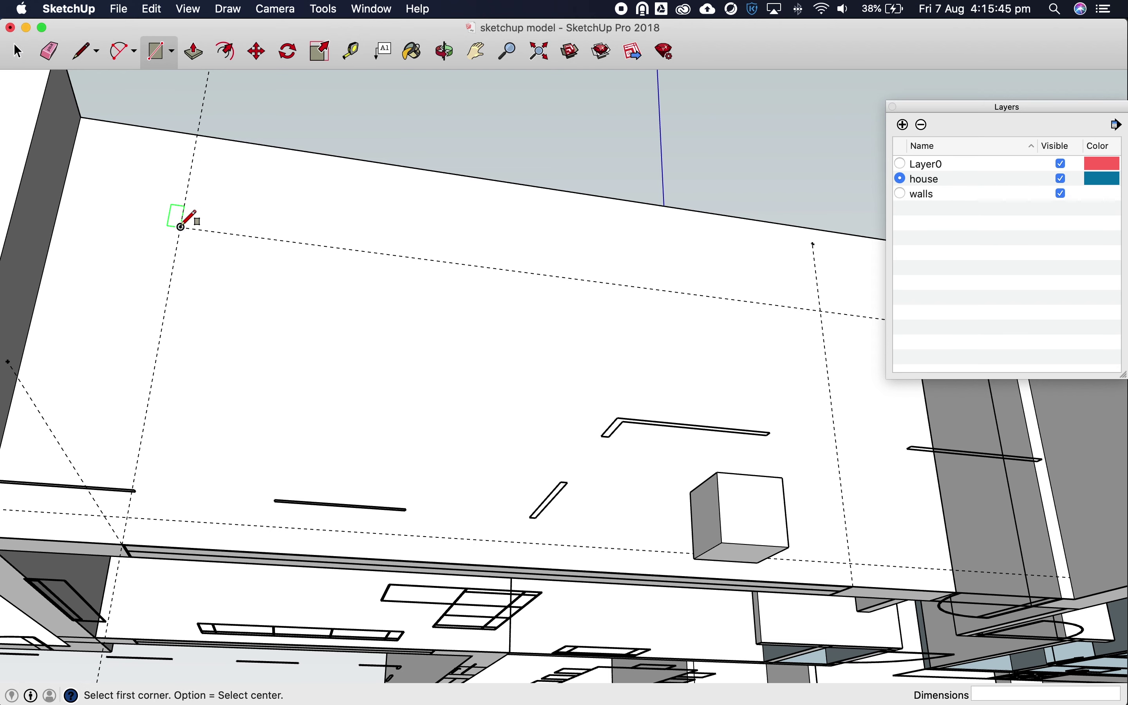
{"action": "key", "text": "space"}
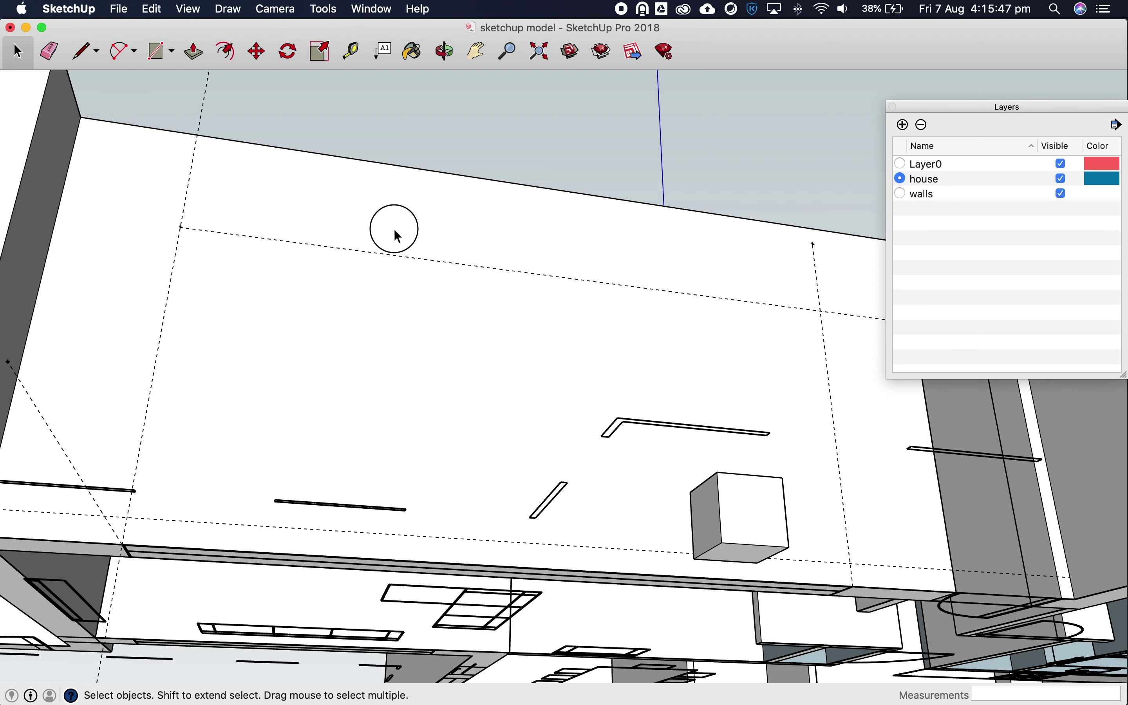
{"action": "left_click", "coordinate": [394, 231]}
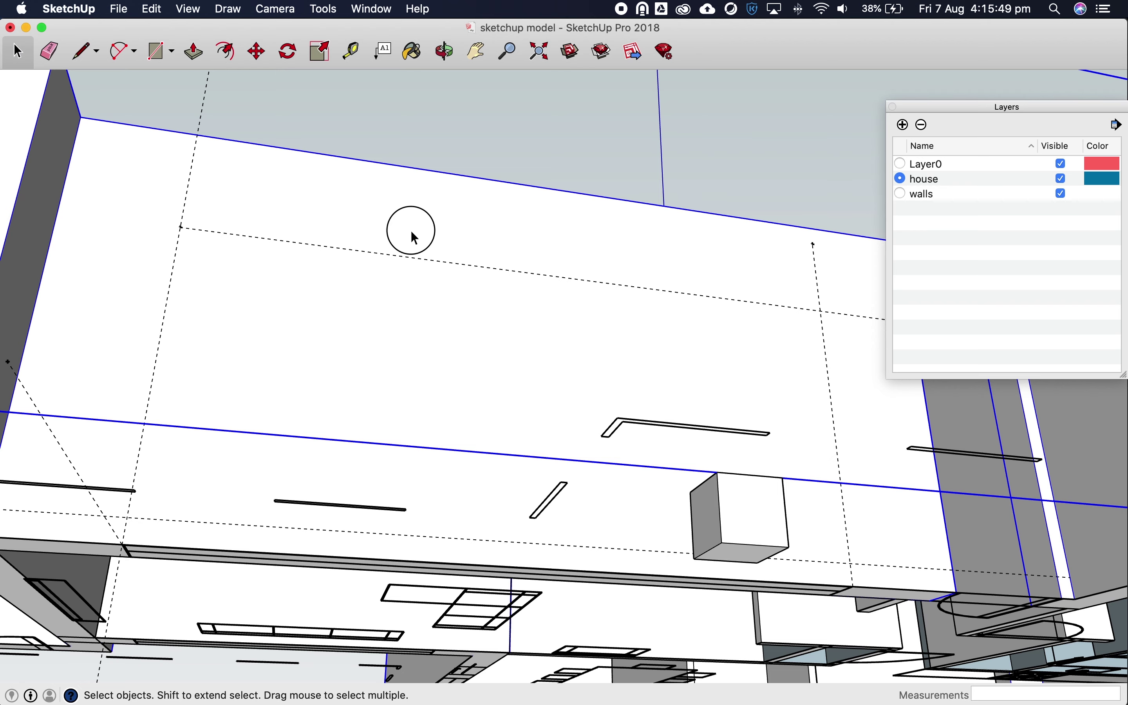
{"action": "double_click", "coordinate": [412, 232]}
{"action": "left_click", "coordinate": [412, 232]}
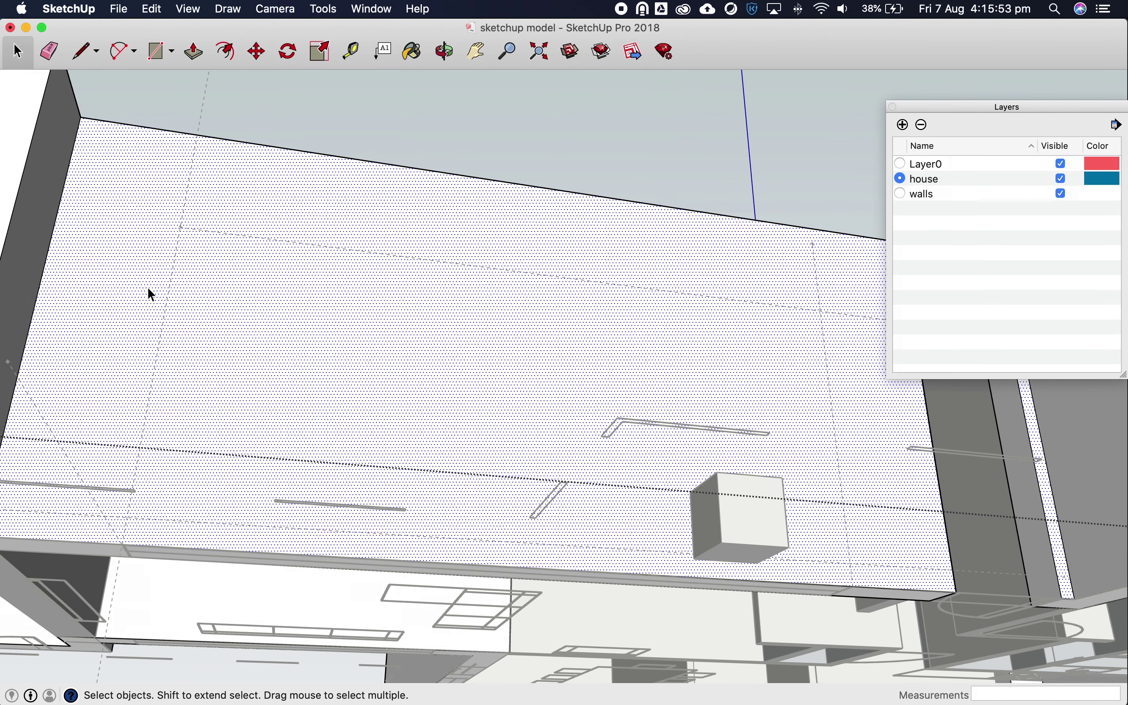
{"action": "left_click", "coordinate": [159, 53]}
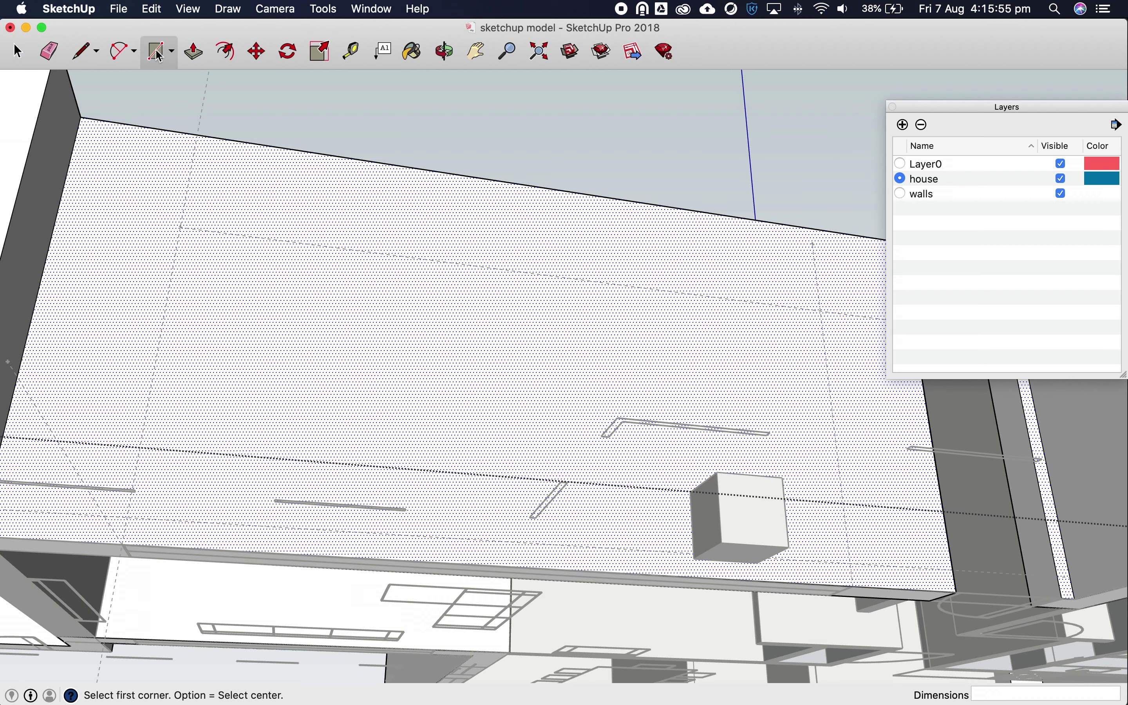
{"action": "left_click", "coordinate": [181, 227]}
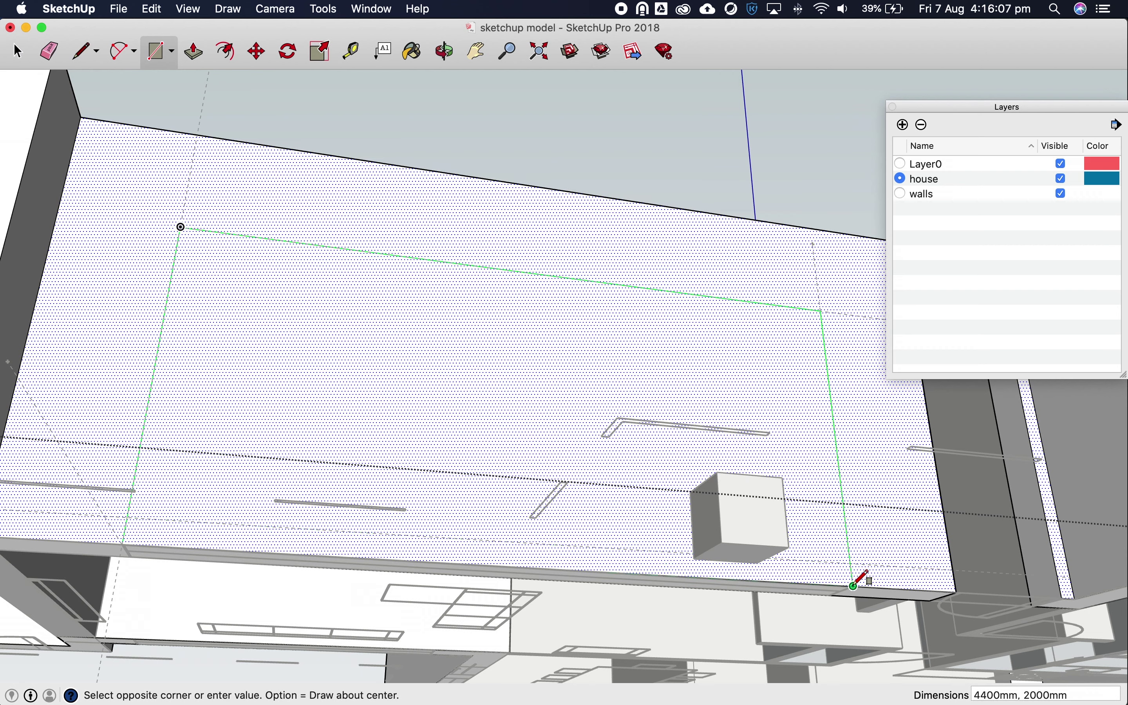
{"action": "left_click", "coordinate": [853, 566]}
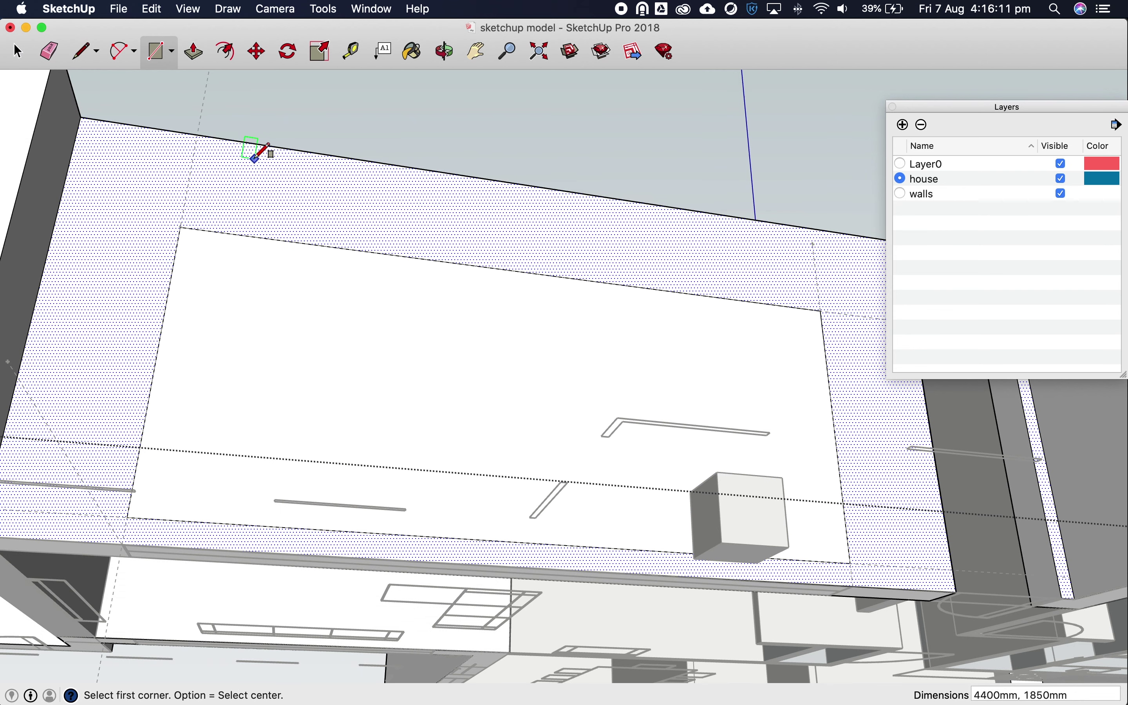
Push the window rectangle 300 mm through the wall with Push/Pull to cut the opening, and close the walls group.
{"action": "left_click", "coordinate": [194, 52]}
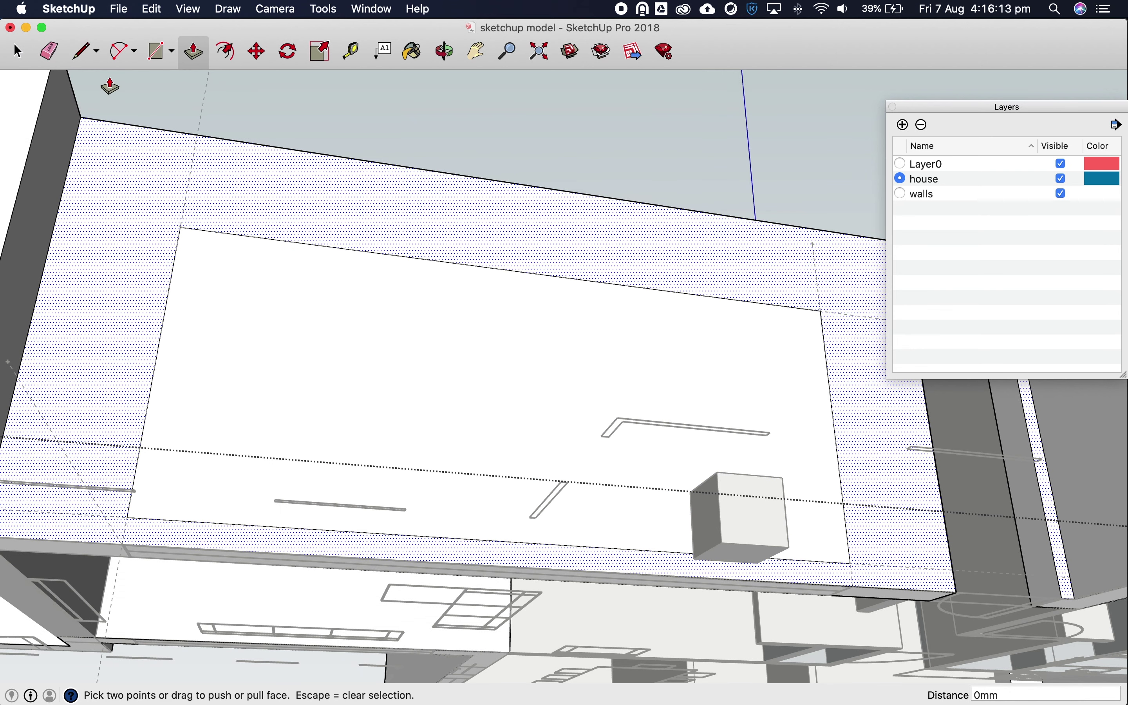
{"action": "left_click", "coordinate": [19, 54]}
{"action": "left_click", "coordinate": [341, 346]}
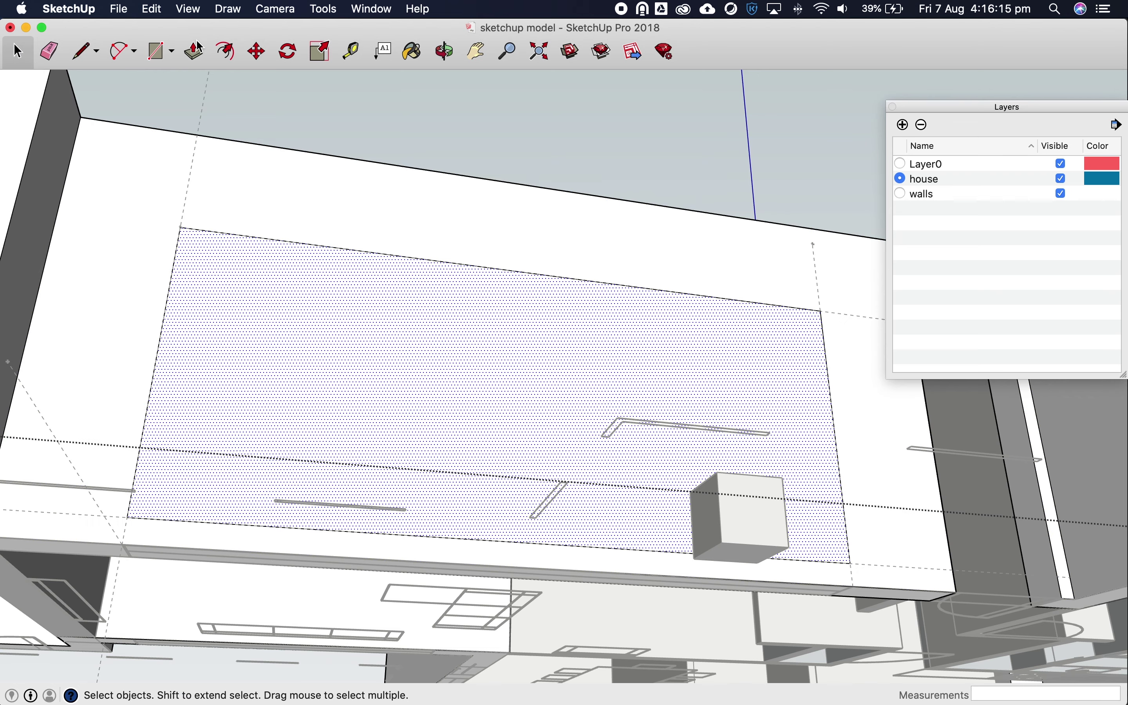
{"action": "left_click", "coordinate": [195, 59]}
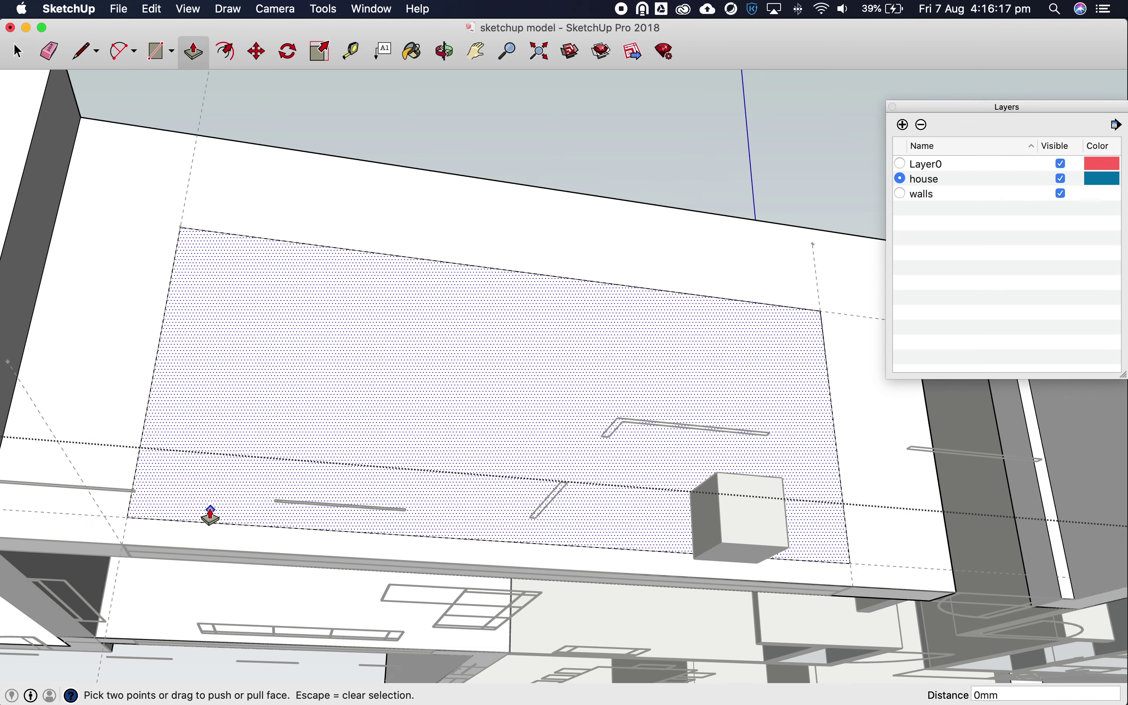
{"action": "left_click", "coordinate": [212, 498]}
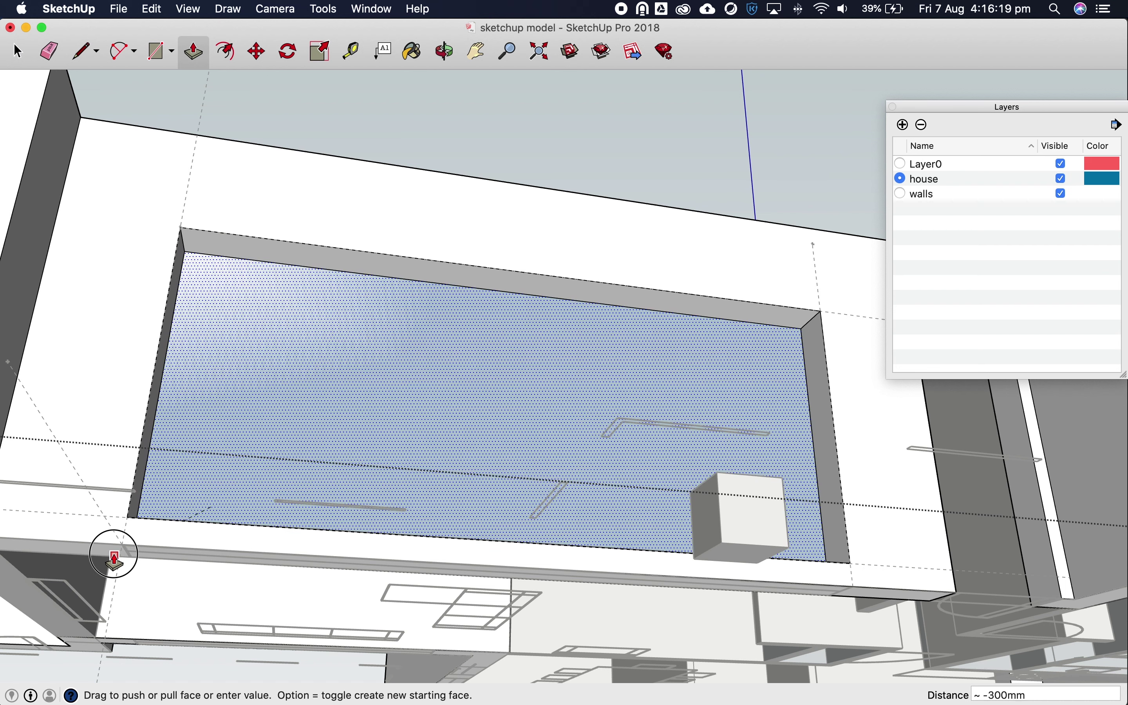
{"action": "left_click", "coordinate": [93, 563]}
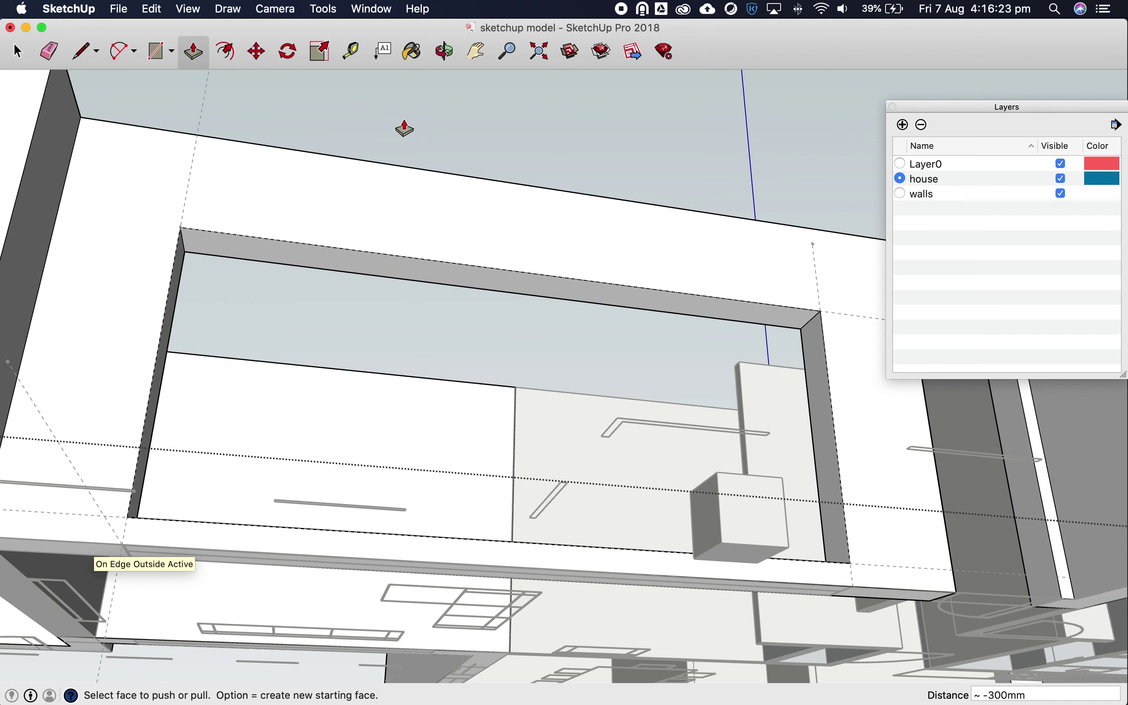
{"action": "left_click", "coordinate": [19, 52]}
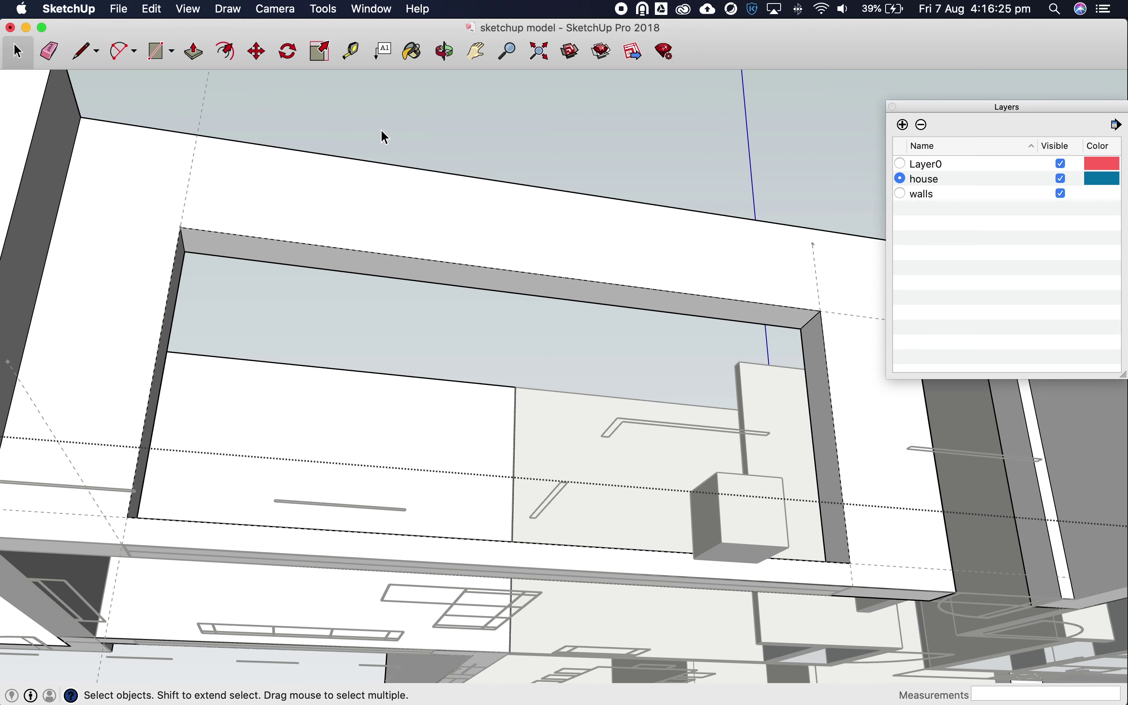
{"action": "left_click", "coordinate": [552, 145]}
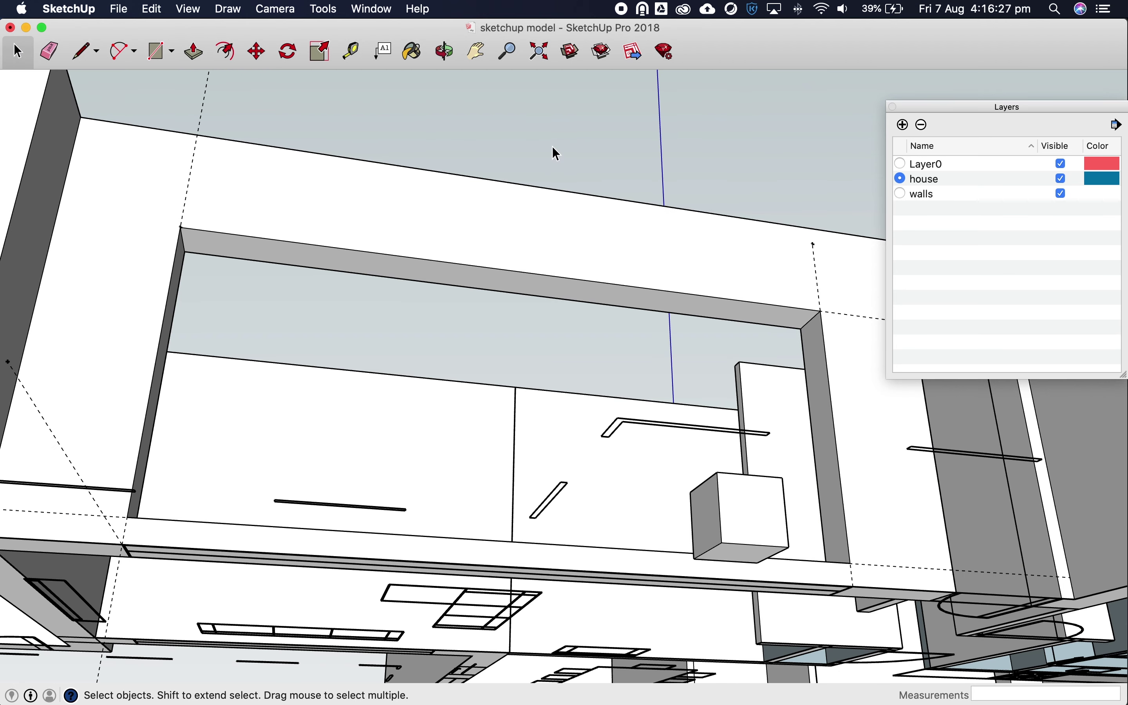